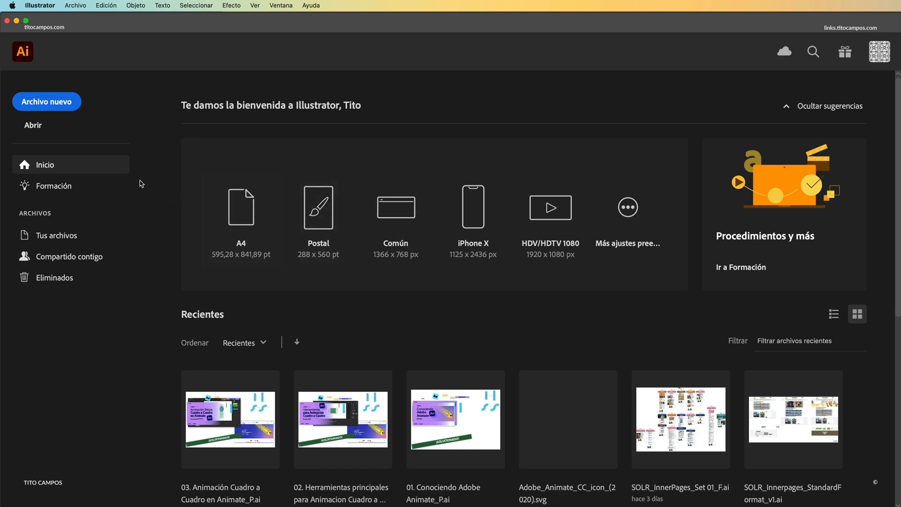
Step: Create a new custom document of 1280 x 720 px
left_click(59, 107)
left_click(291, 207)
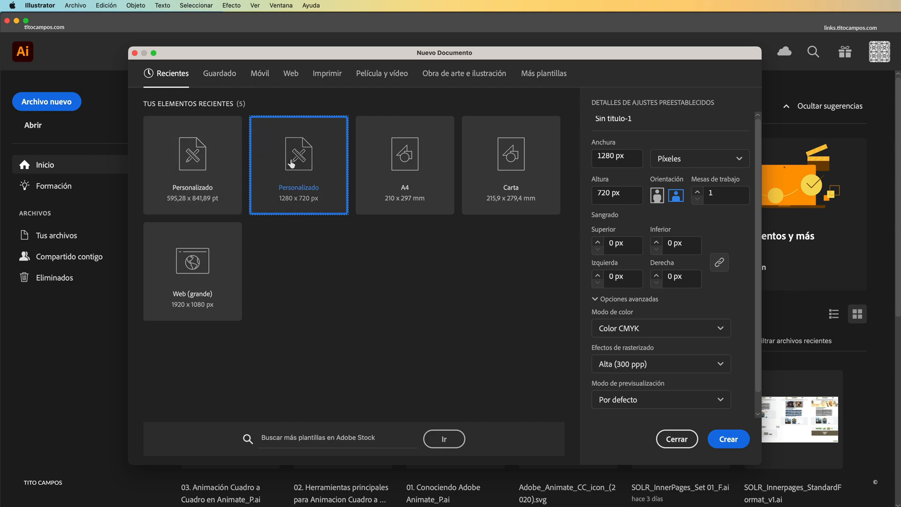
left_click(729, 439)
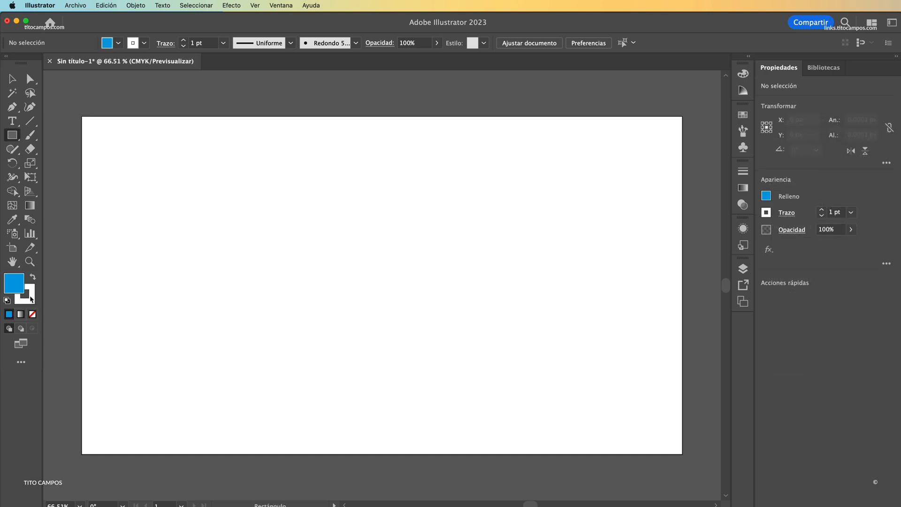
Step: Remove the stroke colour and draw a blue square of about 214 x 214 px in the left part of the artboard
left_click(29, 299)
left_click(33, 315)
left_click(13, 283)
mouse_move(151, 221)
left_mouse_down()
mouse_move(263, 332)
mouse_move(242, 321)
left_mouse_up()
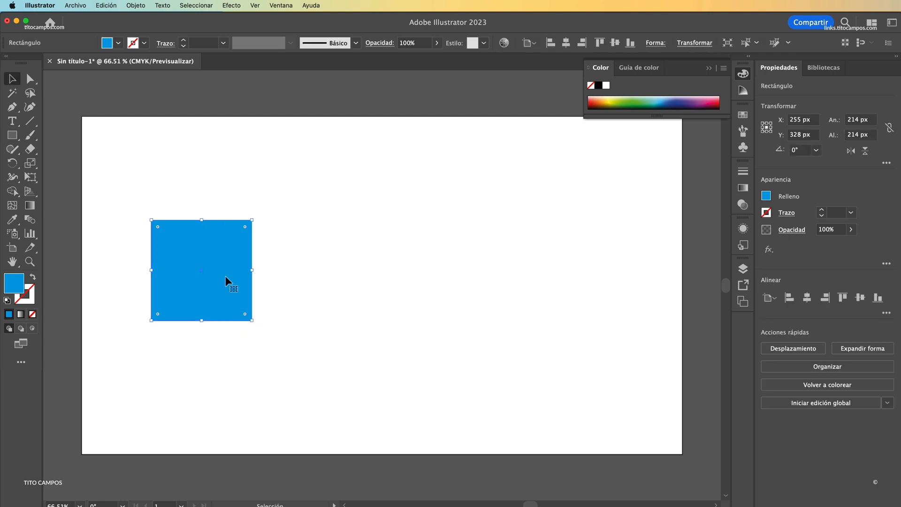
Step: Draw a circle about 214 px in diameter beside the square, level with it, and fill it with dark blue
left_click(12, 135)
left_click(70, 162)
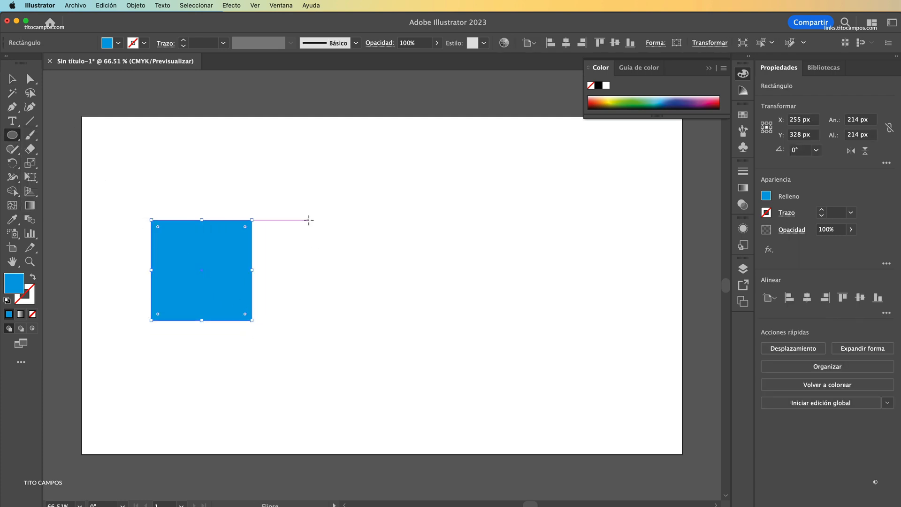
left_click_drag(308, 219, 409, 321)
key("v")
left_click(118, 43)
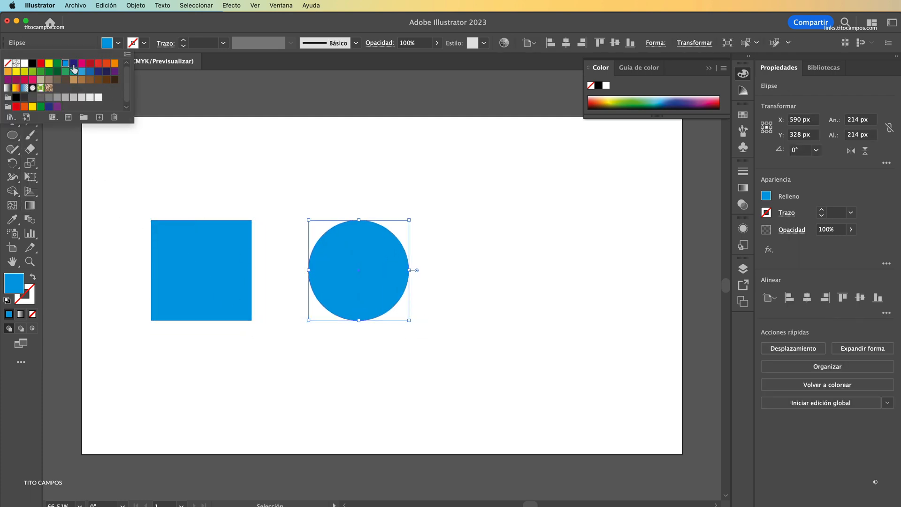
left_click(73, 70)
left_click(52, 168)
Step: Create a triangle as a three-pointed star with radii of 25 px and 50 px
left_click(12, 135)
left_click(56, 191)
left_click(297, 182)
key("Tab")
key("Tab")
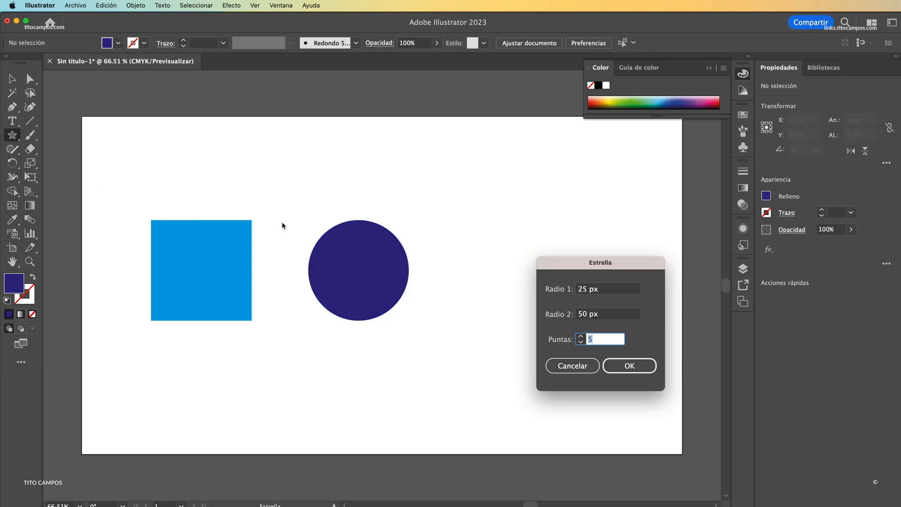
type("3")
key("Return")
Step: Place the triangle beside the circle, rotated 180° and enlarged to about 246 x 213 px, and fill it with purple
key("v")
left_click_drag(299, 193, 488, 280)
left_click_drag(505, 256, 553, 215)
left_click_drag(466, 294, 530, 225)
left_click(118, 43)
left_click(8, 80)
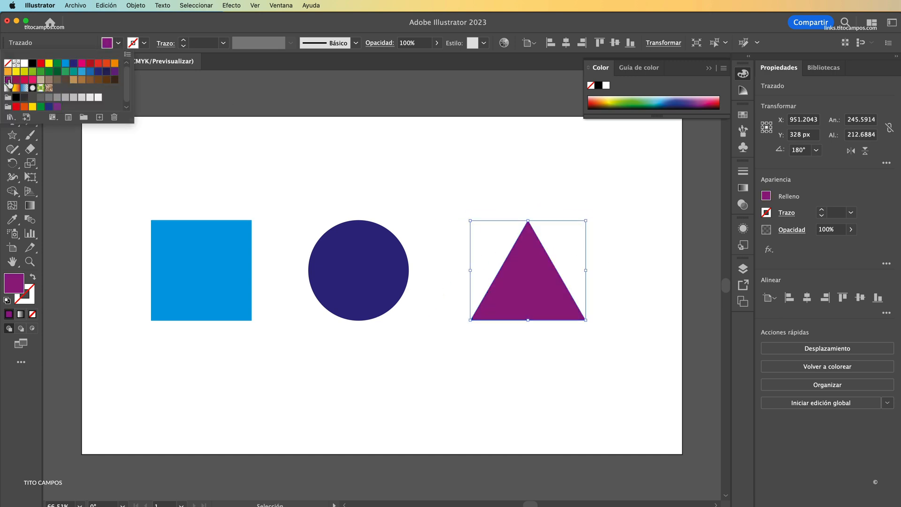
left_click(366, 190)
Step: Move the square and triangle horizontally so that both overlap the circle in the middle
left_click_drag(221, 274, 278, 273)
left_click_drag(501, 294, 406, 293)
left_click_drag(303, 284, 331, 284)
left_click_drag(421, 287, 413, 287)
left_click(518, 271)
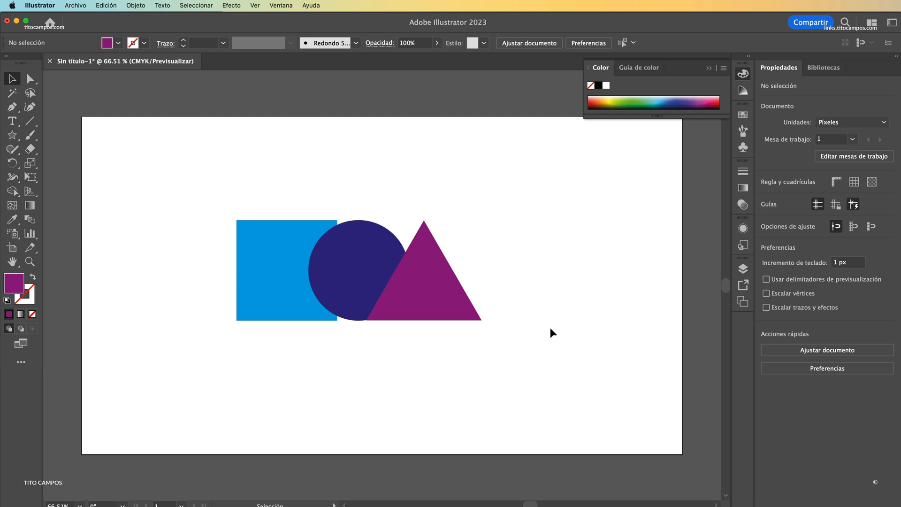
Step: Show the document's layers and select the shapes singly and together to examine which layer holds them
left_click(744, 268)
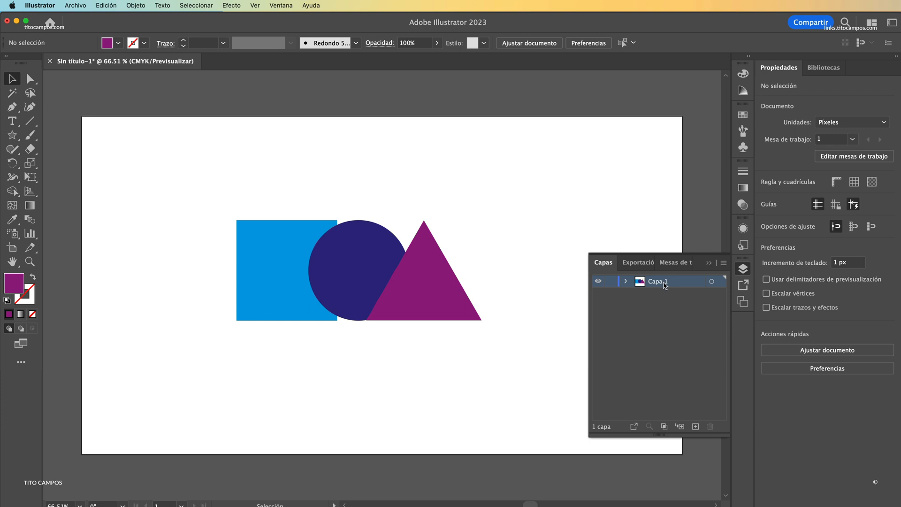
left_click_drag(488, 349, 217, 183)
left_click(378, 186)
left_click_drag(413, 193, 248, 333)
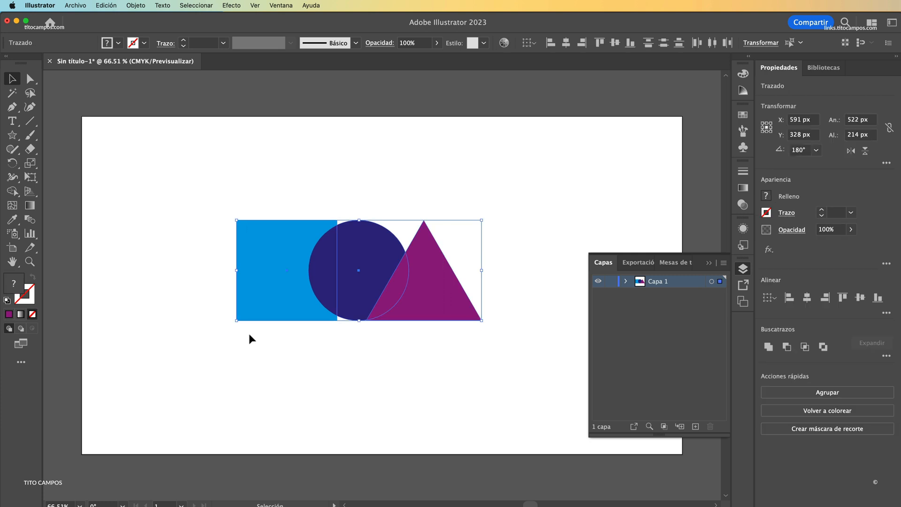
left_click(370, 348)
left_click(296, 309)
left_click(360, 294)
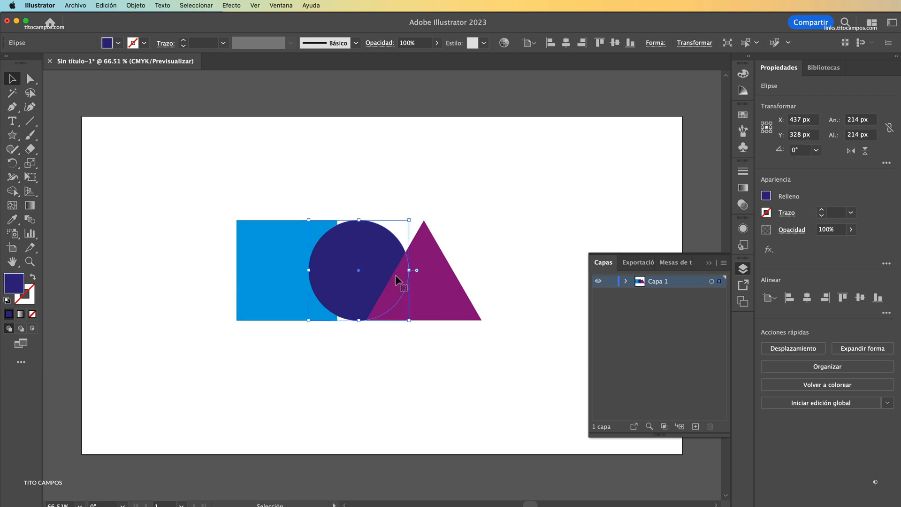
left_click(425, 288)
left_click_drag(447, 359, 307, 320)
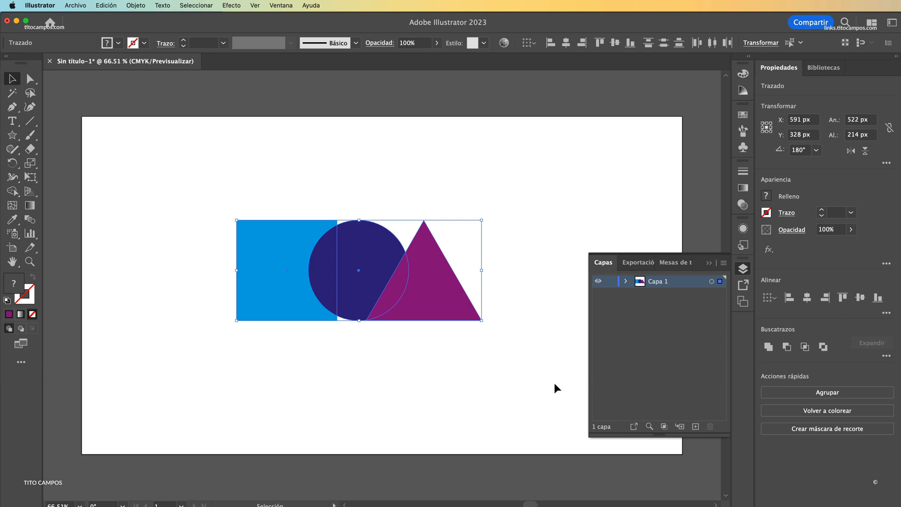
left_click(651, 342)
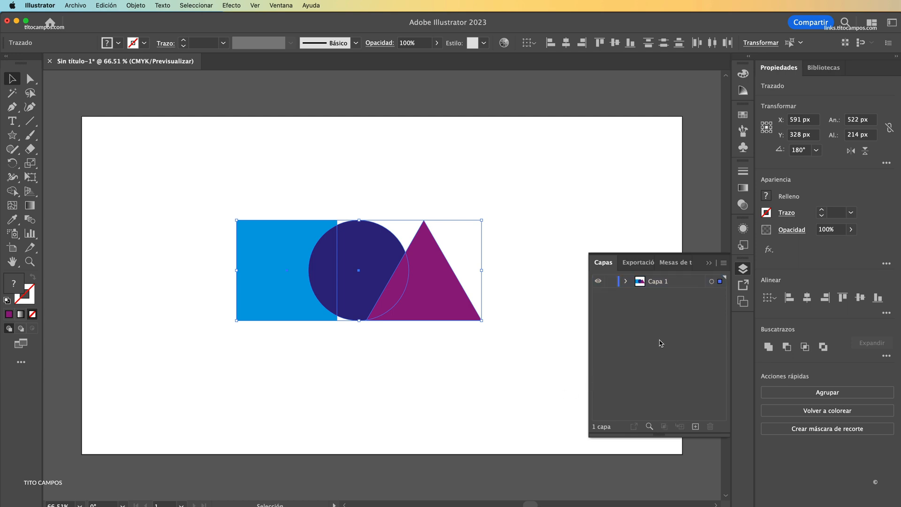
Step: Rename the layer Capa 1 as Rectangulo
double_click(657, 284)
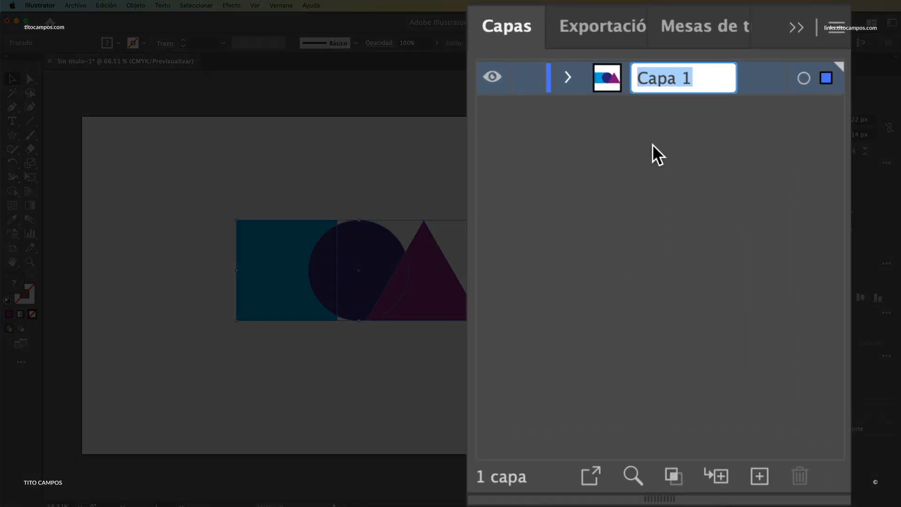
type("Rectan")
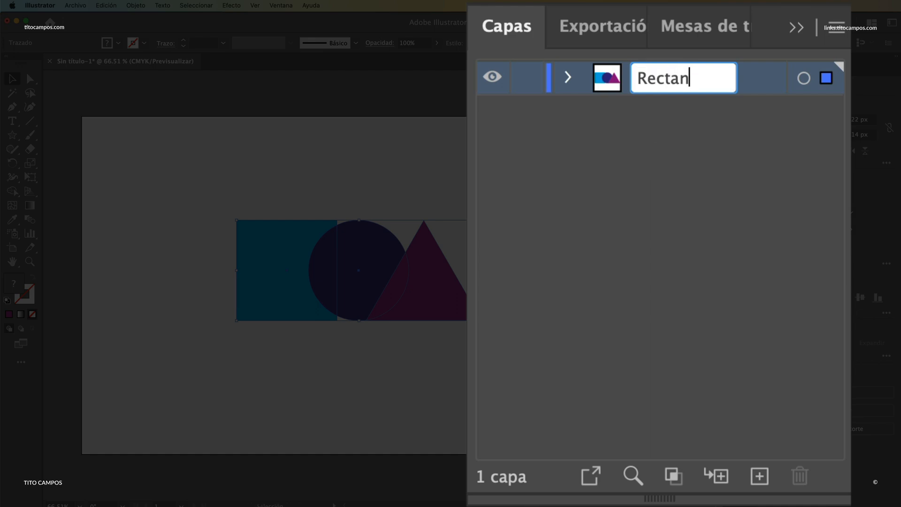
type("gulo")
key("Return")
Step: Add two new layers above Rectangulo and name them Elipse and Triangulo
left_click(759, 476)
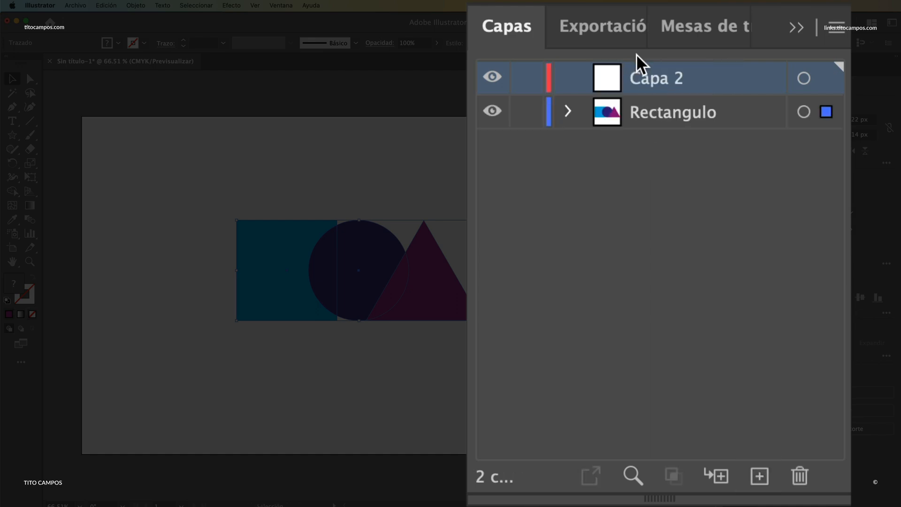
double_click(651, 86)
type("Elipse")
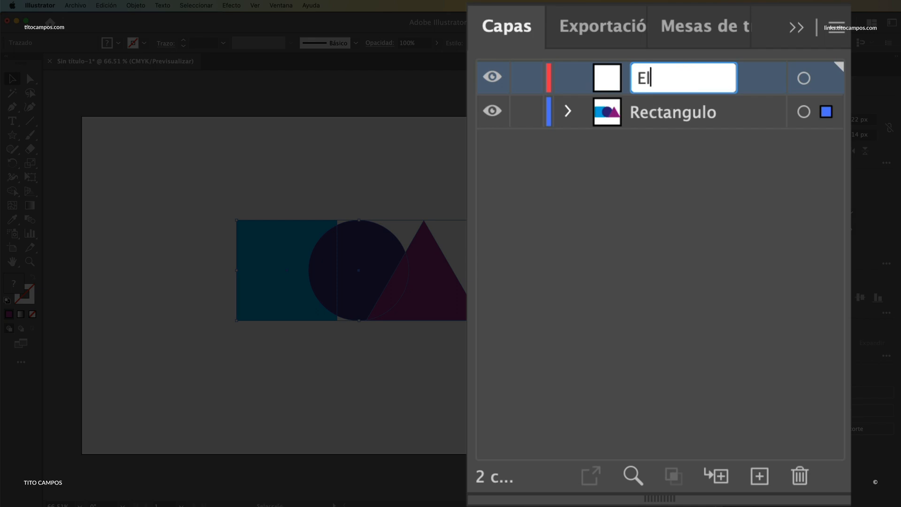
key("Return")
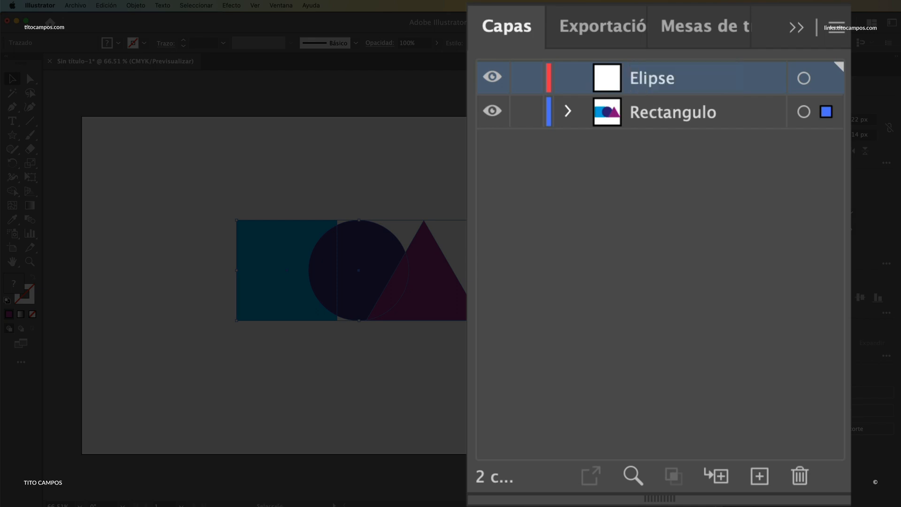
left_click(760, 474)
double_click(657, 76)
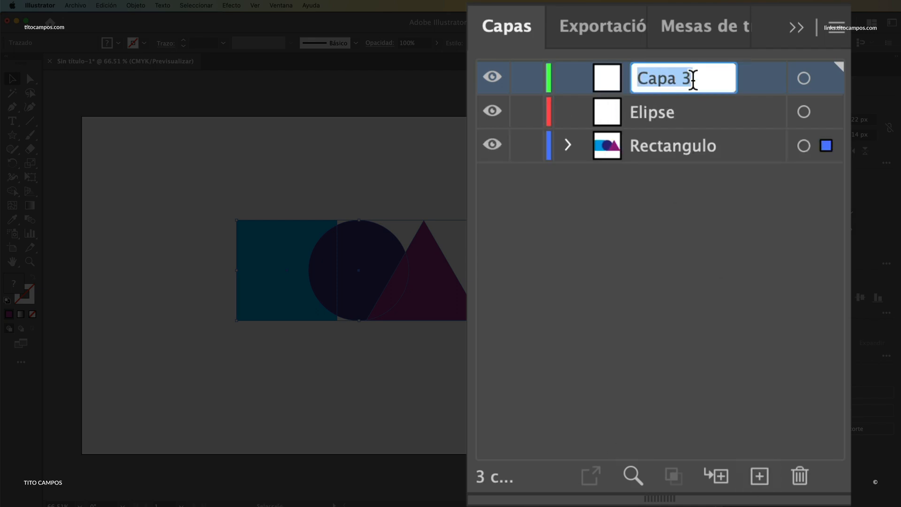
type("Triangulo")
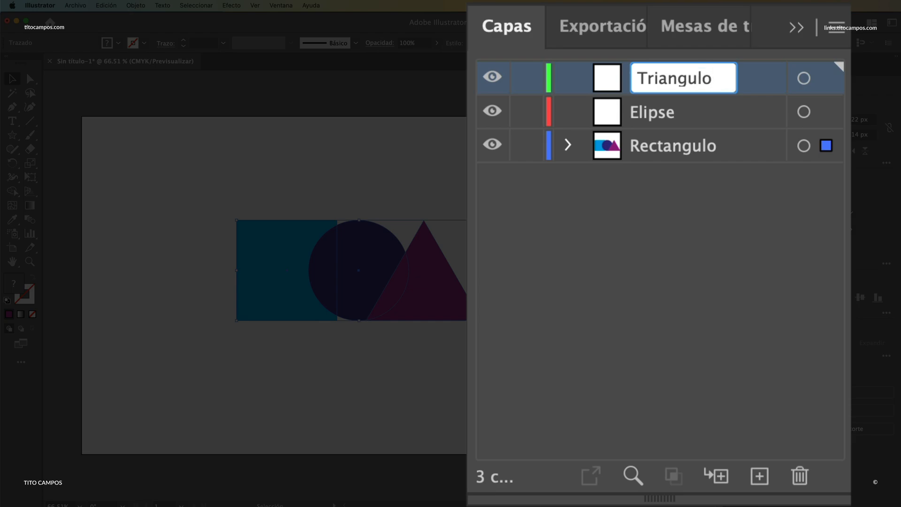
key("Return")
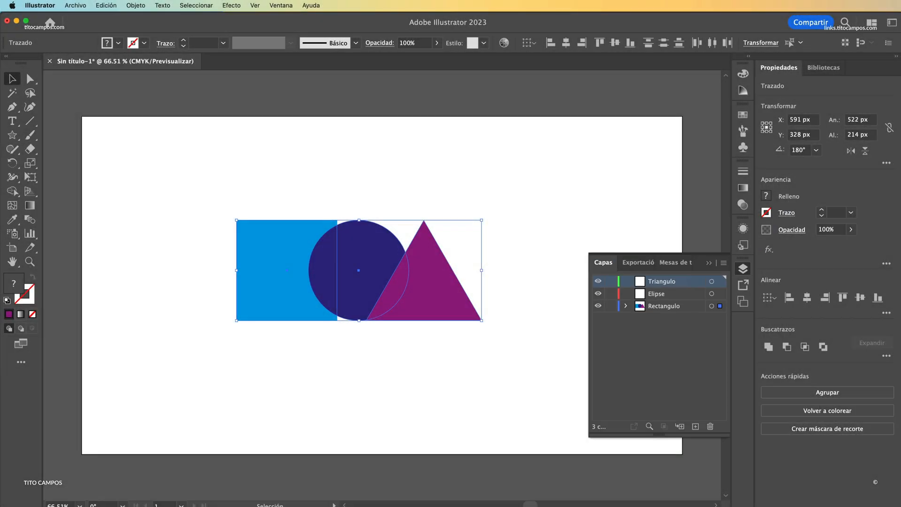
Step: Transfer the circle to the Elipse layer and the triangle to the Triangulo layer
left_click(362, 261)
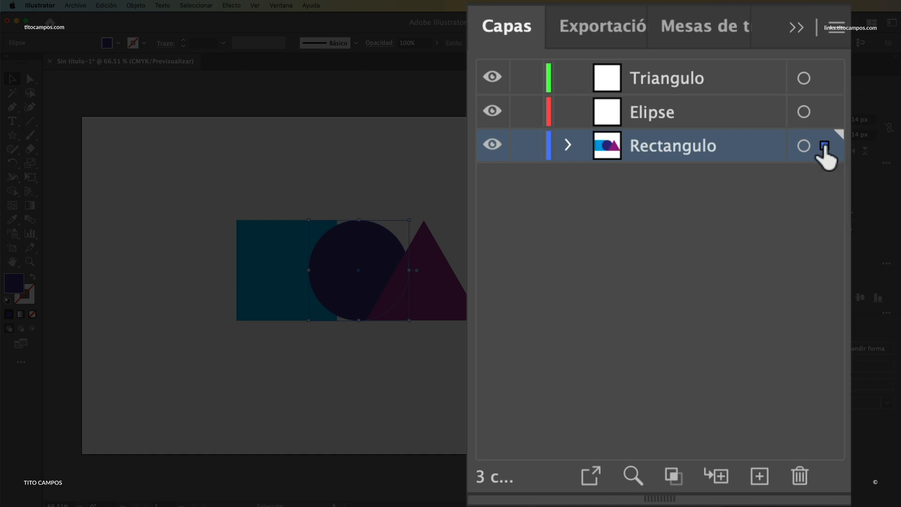
left_click_drag(825, 144, 825, 113)
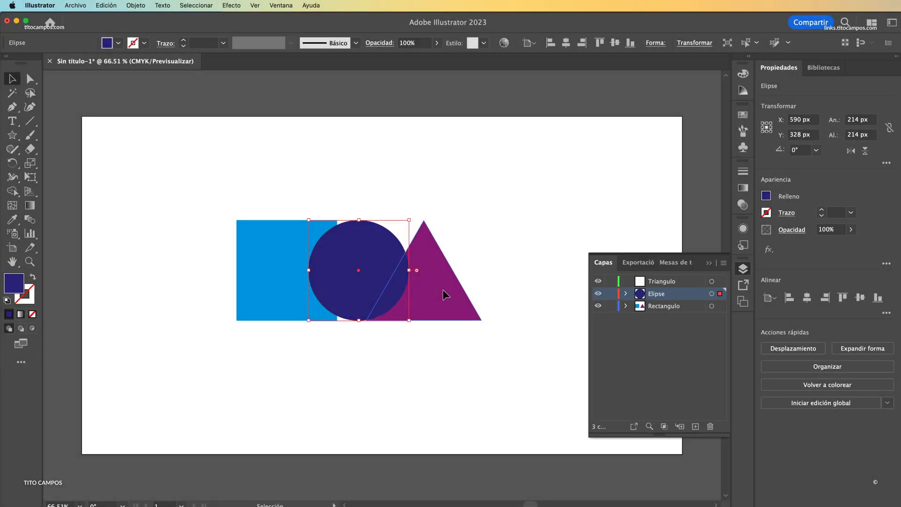
left_click(444, 278)
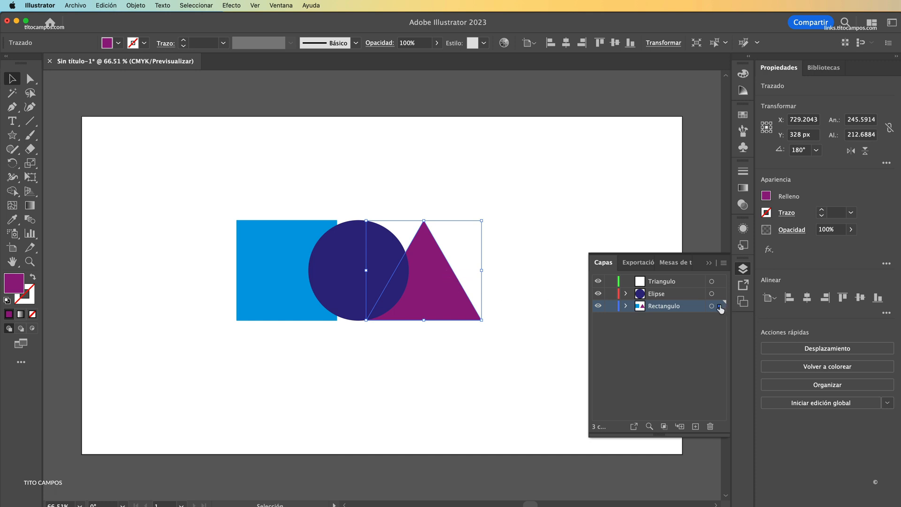
left_click_drag(720, 310, 720, 282)
left_click(507, 347)
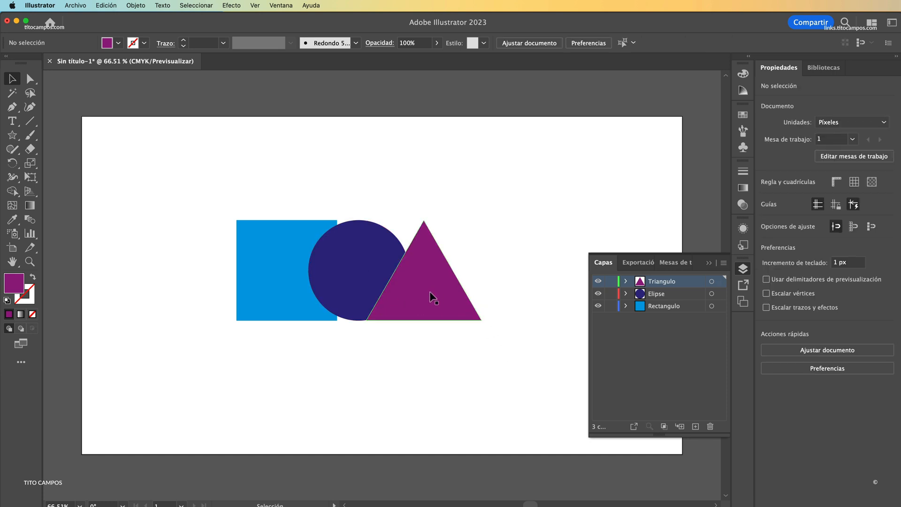
Step: Stagger the overlapping shapes diagonally, with the square lowest, the circle in the middle and the triangle highest, and hide the layer list
left_click_drag(429, 292, 421, 262)
left_click_drag(328, 281, 336, 296)
left_click_drag(282, 282, 293, 336)
left_click_drag(373, 312, 365, 317)
left_click_drag(427, 267, 424, 270)
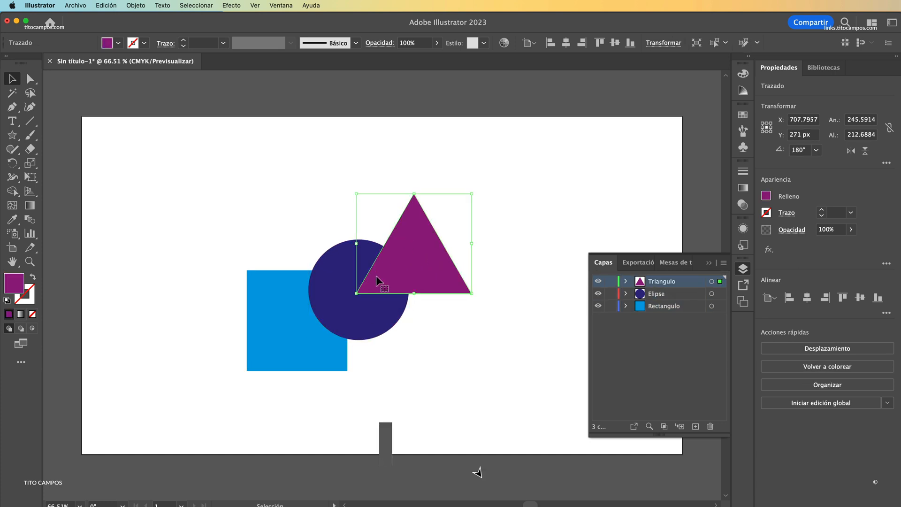
mouse_move(666, 282)
left_mouse_down()
mouse_move(659, 314)
mouse_move(657, 278)
left_mouse_up()
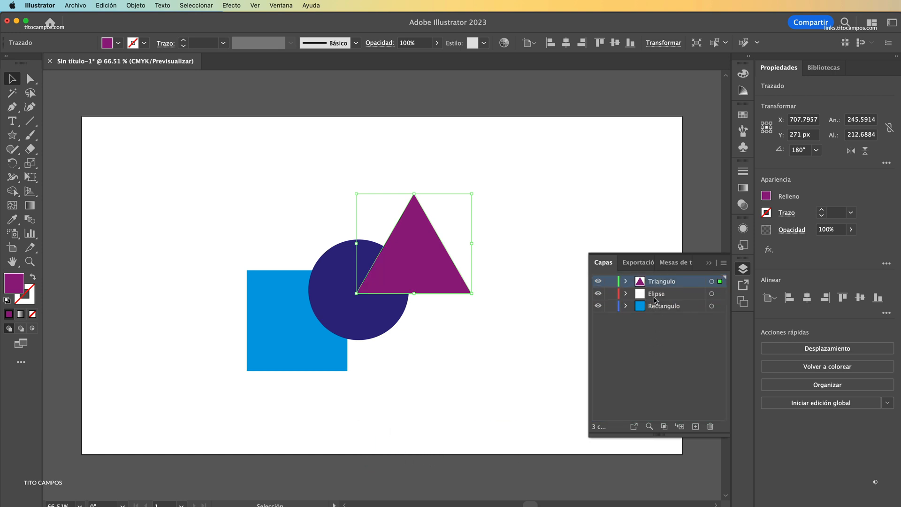
left_click(743, 269)
left_click(535, 280)
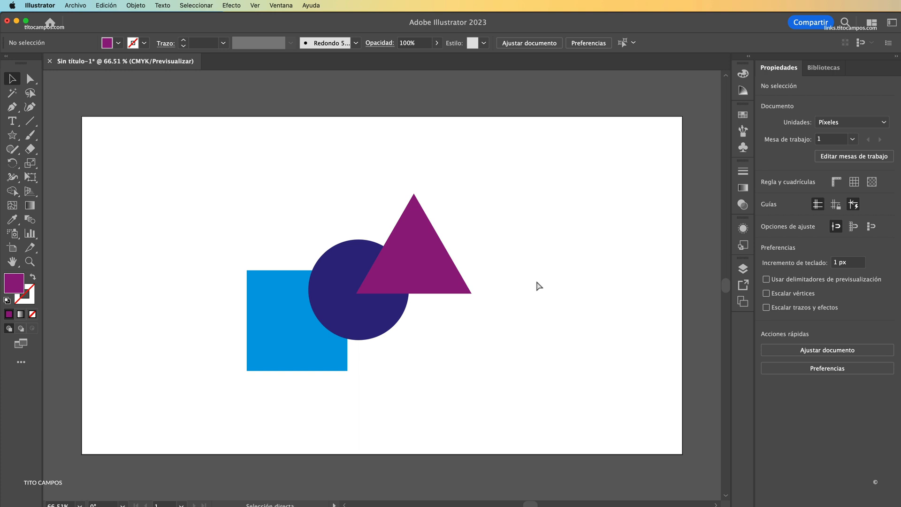
Step: Save the document on the computer as Importar-a-Animate in Adobe Illustrator (ai) format
key("super+s")
left_click_drag(455, 159, 270, 86)
left_click(244, 417)
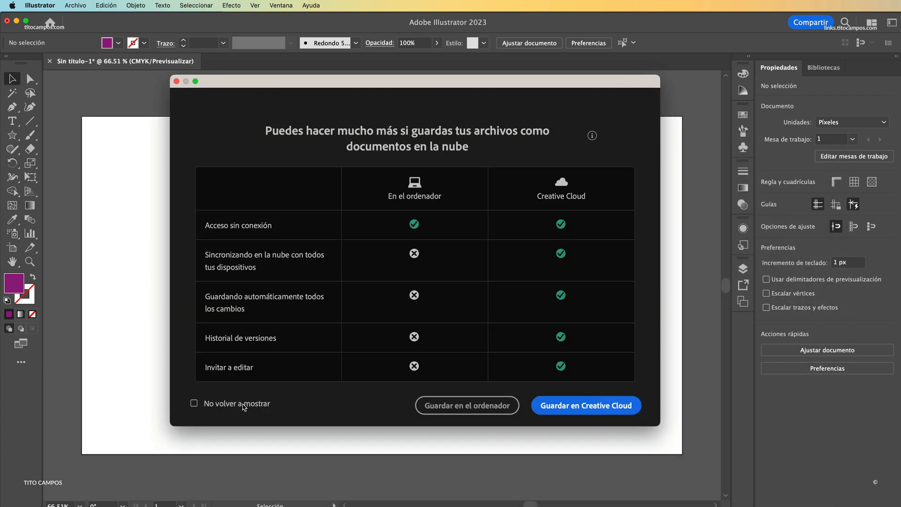
left_click(465, 404)
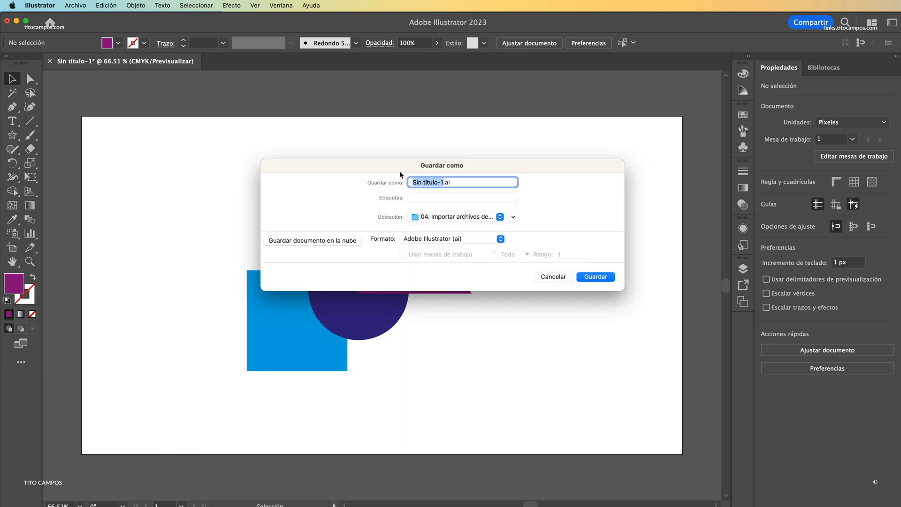
type("Importar-a-a")
key("BackSpace")
type("Animate")
left_click(593, 277)
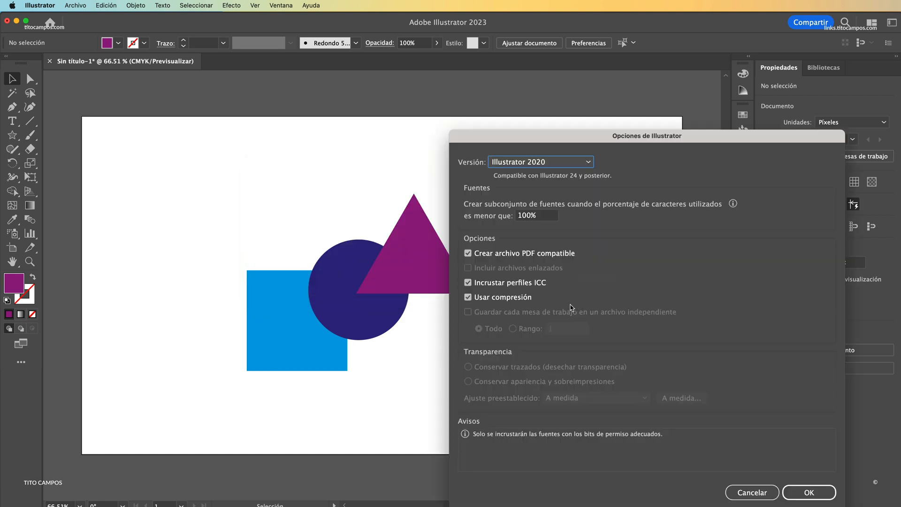
Step: Keep Illustrator 2020 as the file version and accept the Illustrator save options
left_click_drag(501, 131, 324, 81)
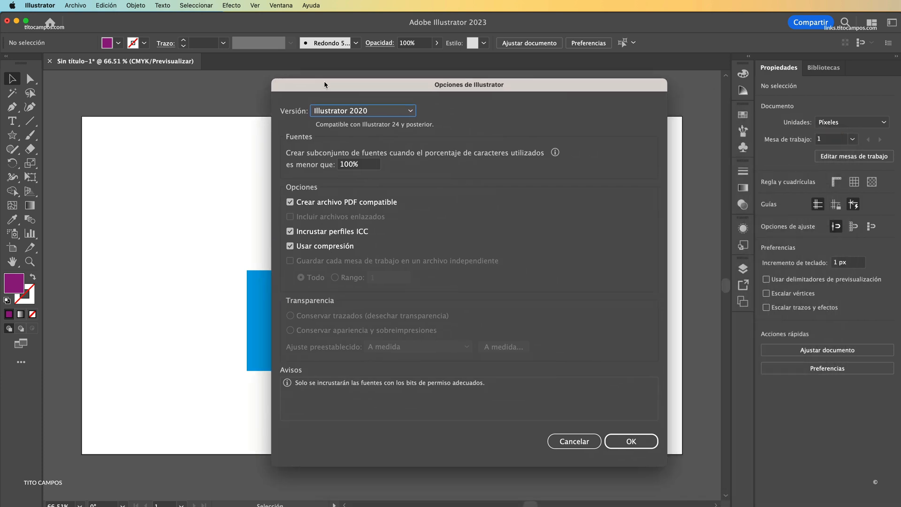
left_click(412, 112)
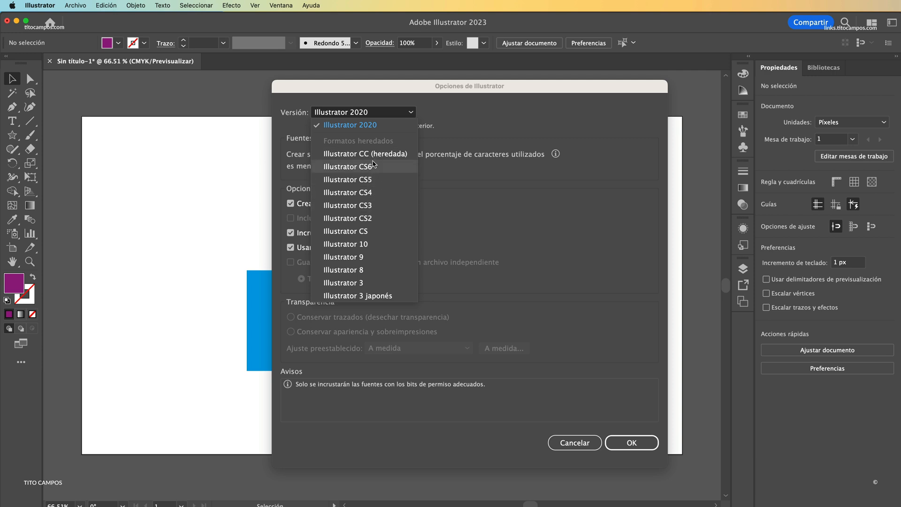
left_click(375, 126)
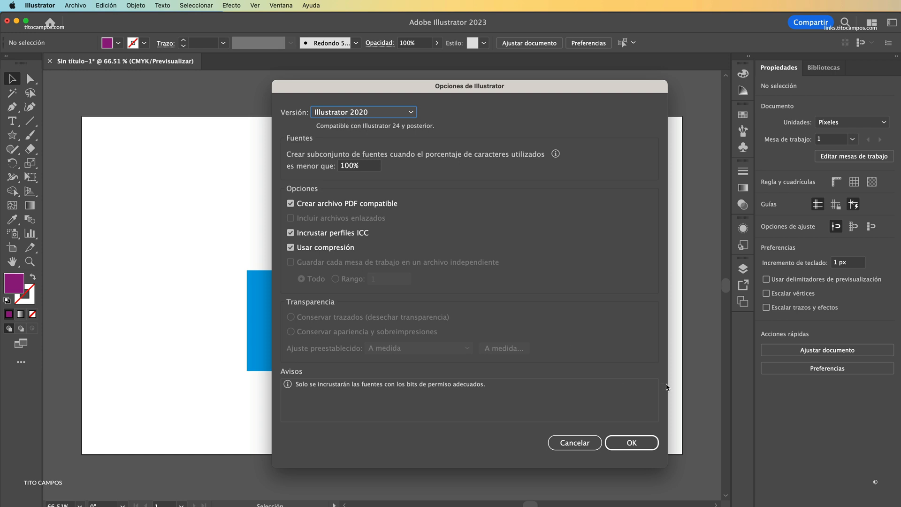
left_click(631, 442)
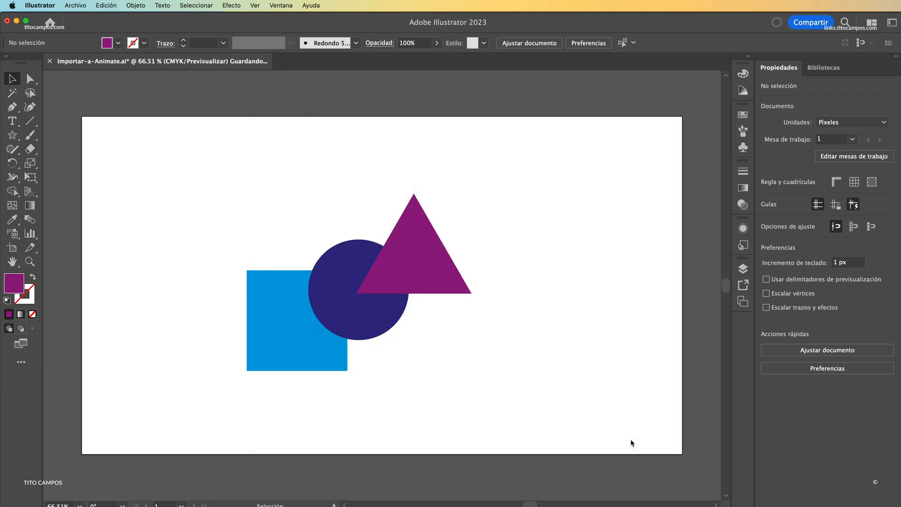
Step: Switch to Adobe Animate and create a new HD document, 1280 x 720 px, 12 fps, for the ActionScript 3.0 platform
key("a")
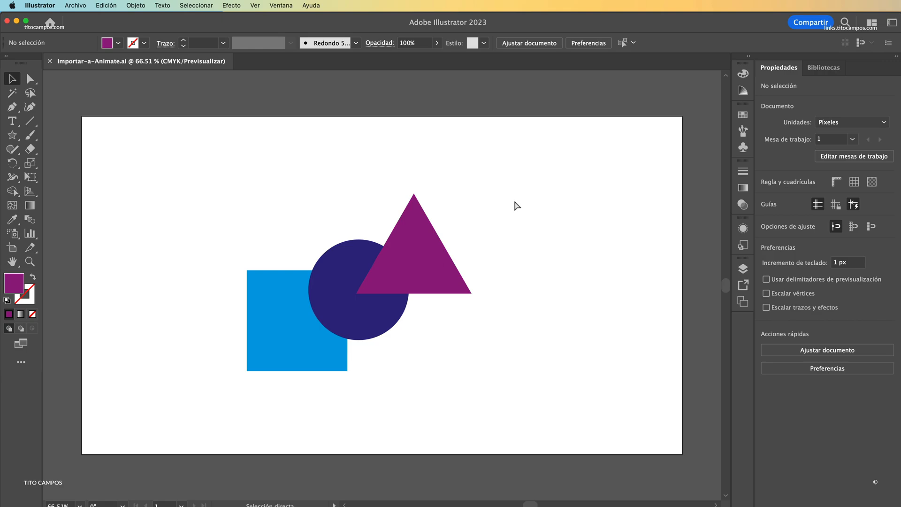
key("super+Tab")
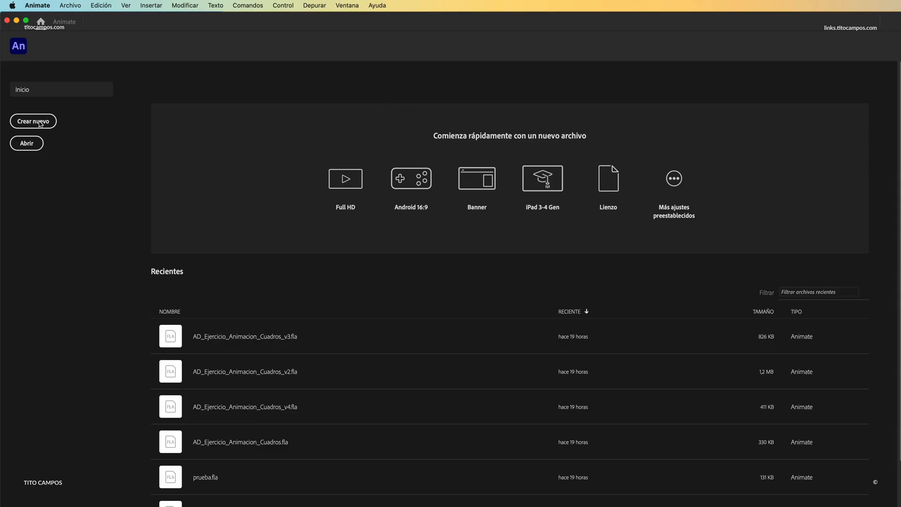
left_click(41, 123)
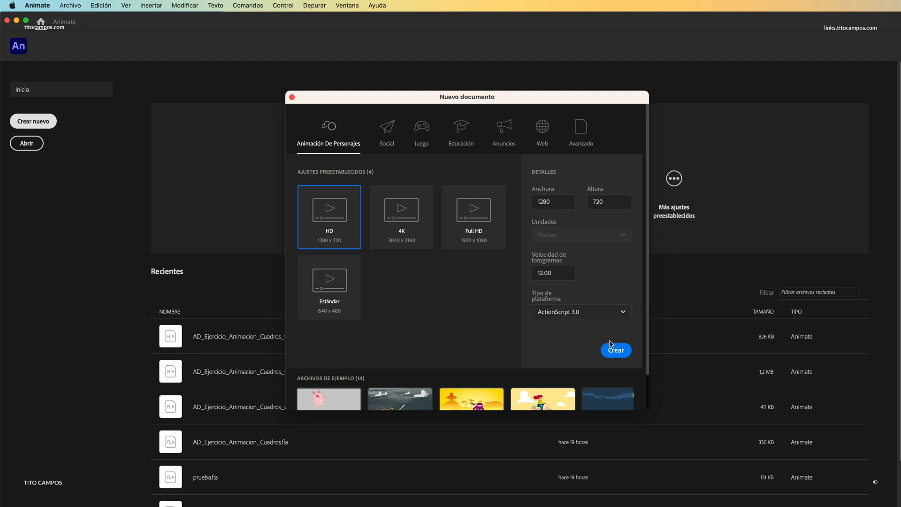
left_click(615, 352)
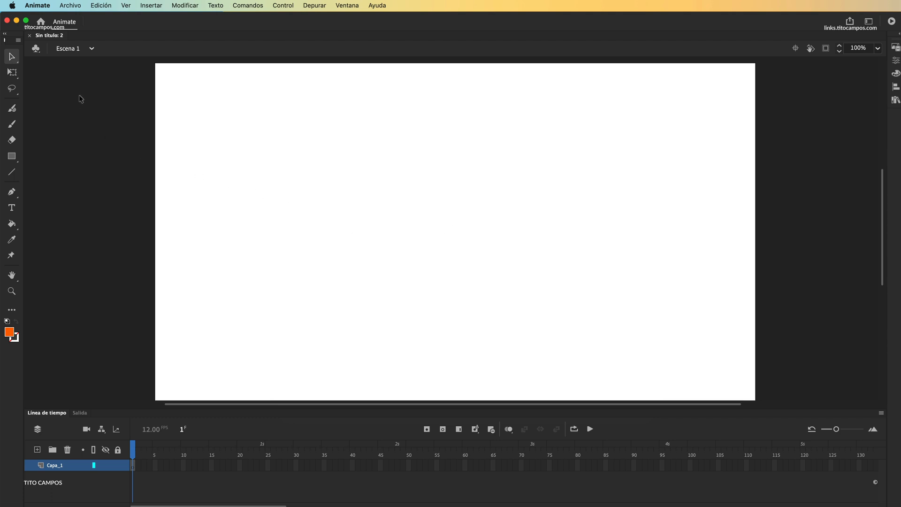
Step: Start importing Importar-a-Animate.ai to the stage and choose the Illustrator artboard "Mesa de trabajo 1"
left_click(71, 10)
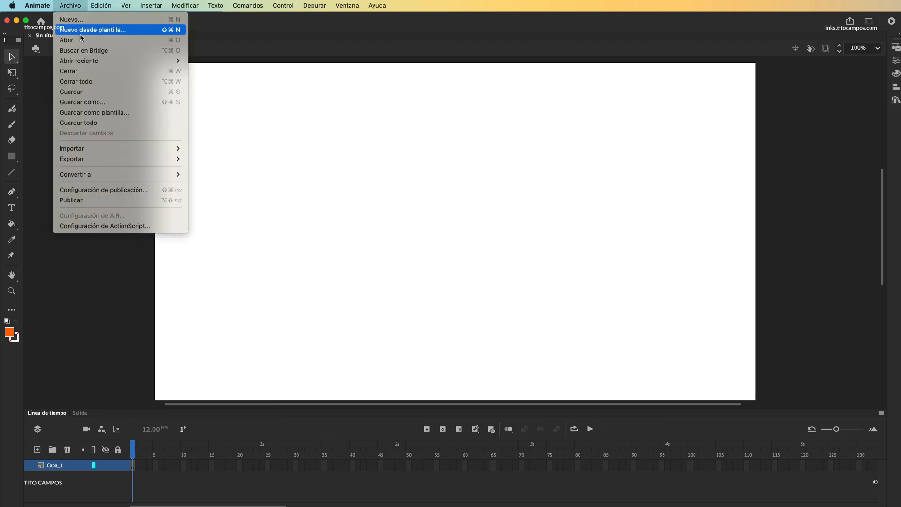
mouse_move(105, 152)
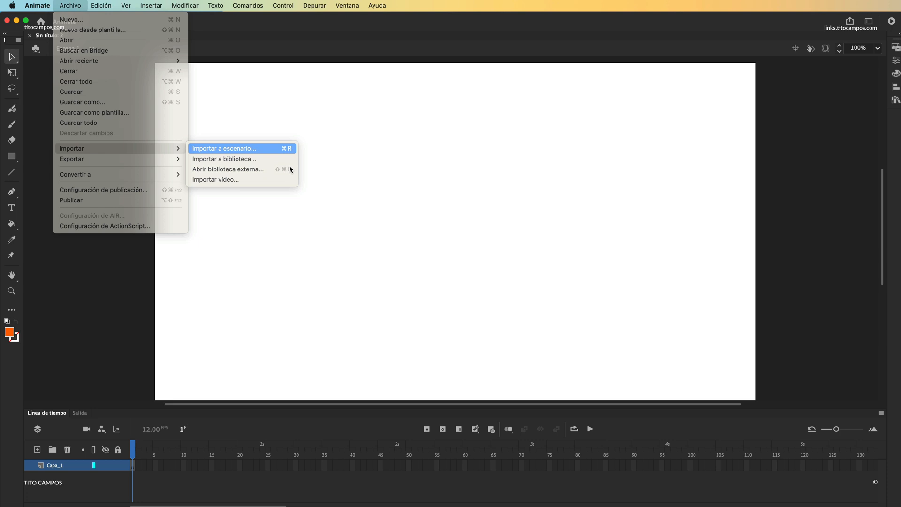
left_click(280, 149)
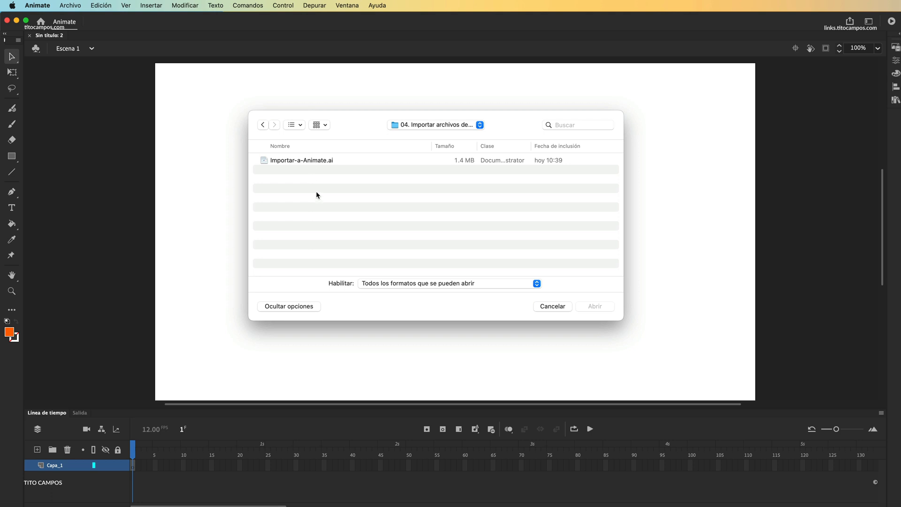
left_click(323, 160)
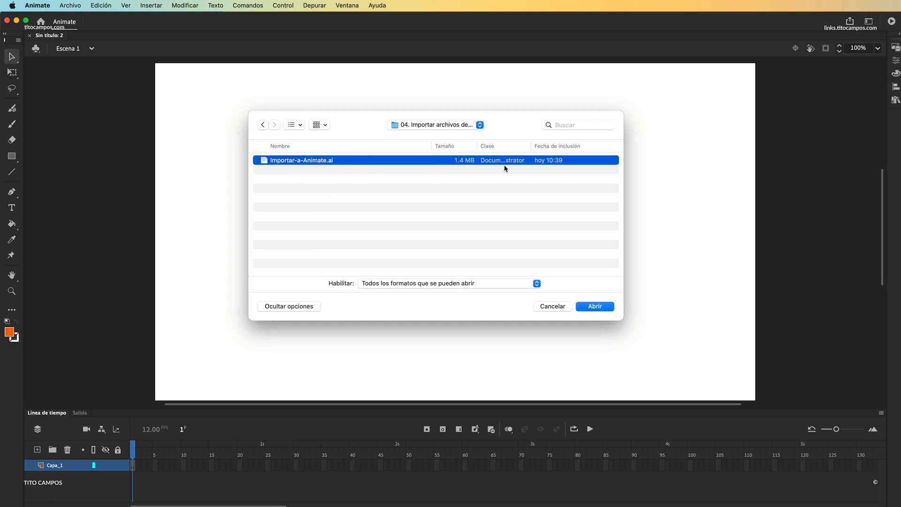
left_click(598, 307)
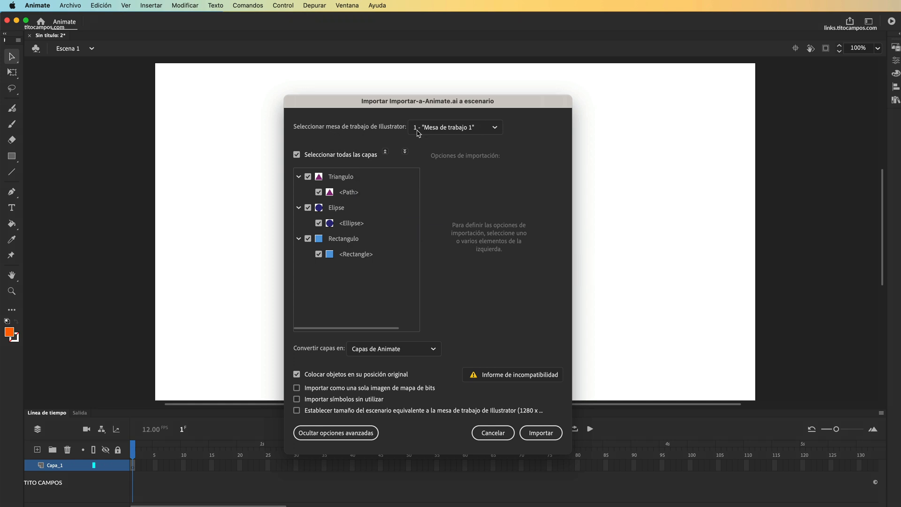
left_click(495, 128)
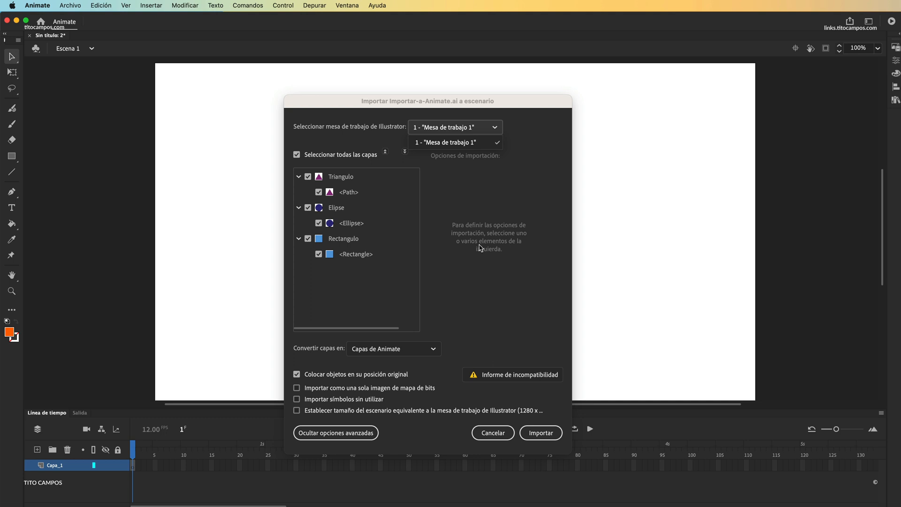
left_click(495, 140)
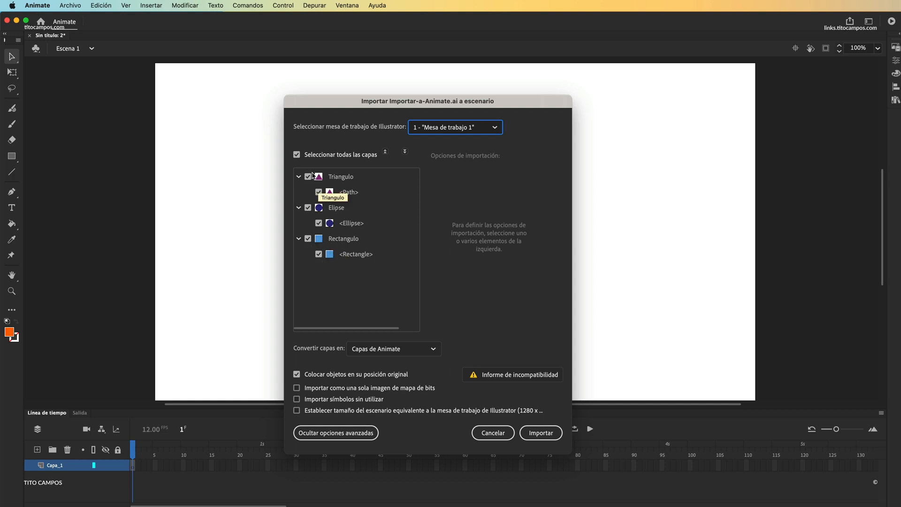
Step: Try excluding the Rectangulo and Elipse layers, and all layers together, from the import, and include every layer again
left_click(308, 238)
left_click(308, 207)
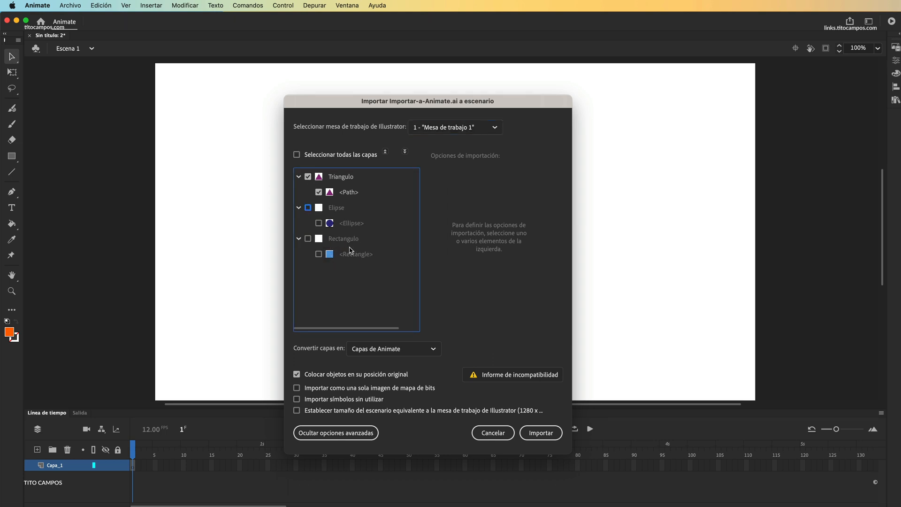
left_click(308, 208)
left_click(308, 239)
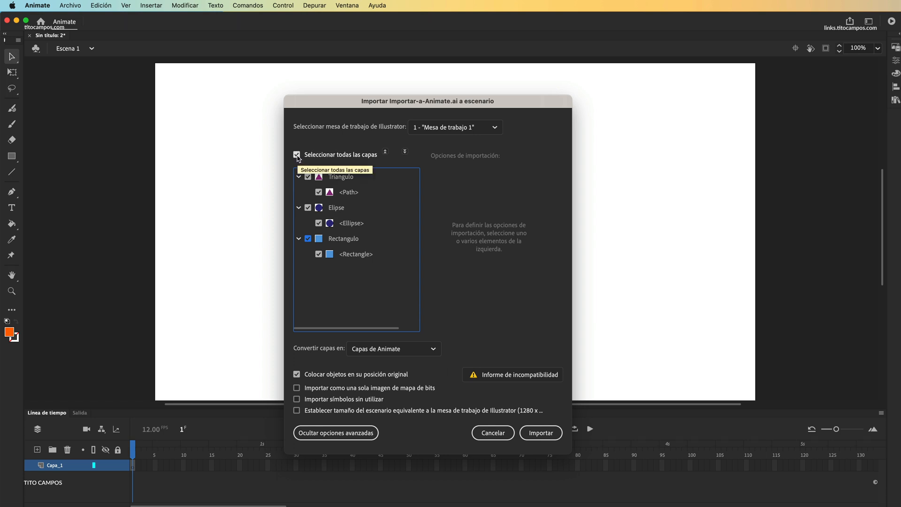
left_click(297, 155)
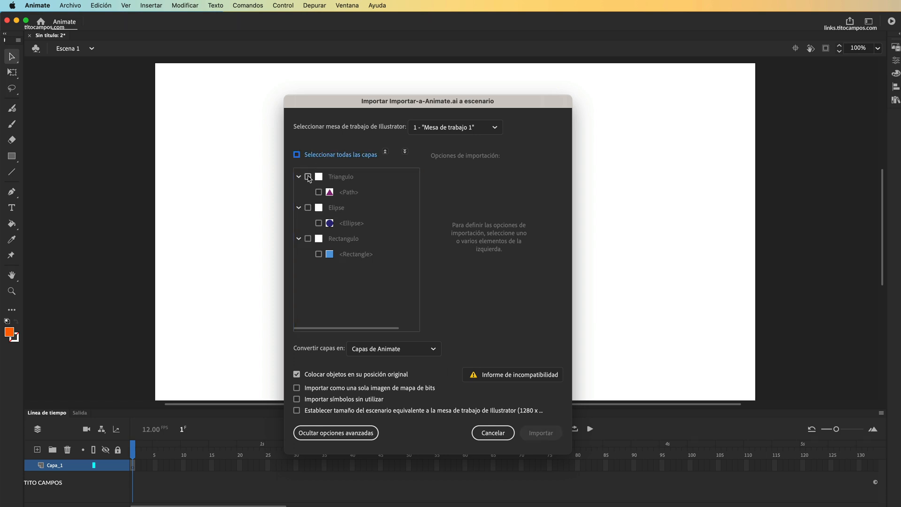
left_click(297, 156)
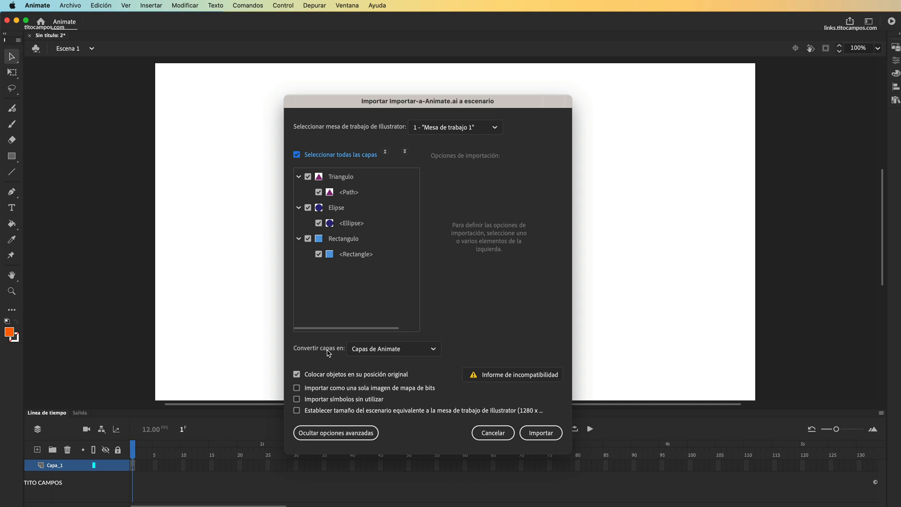
Step: Import the artwork with its layers converted to Capas de Animate and the objects placed in their original position
left_click(392, 353)
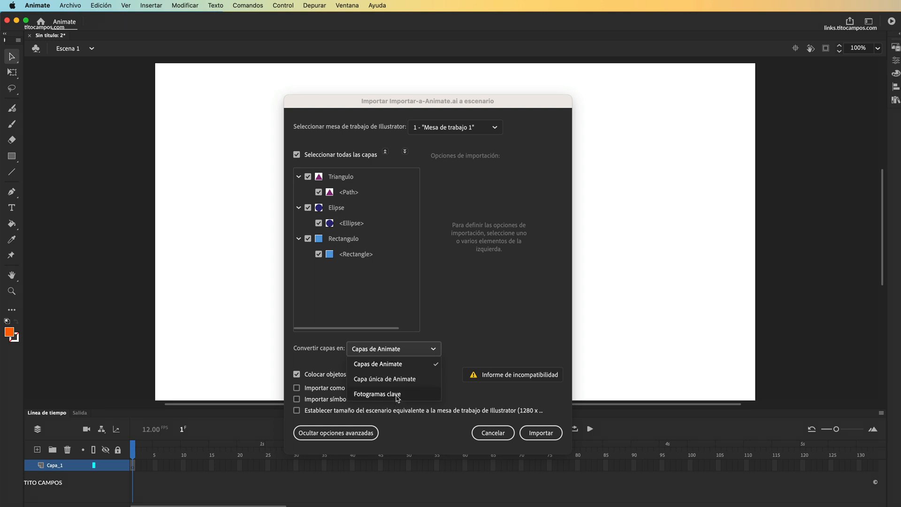
left_click(406, 364)
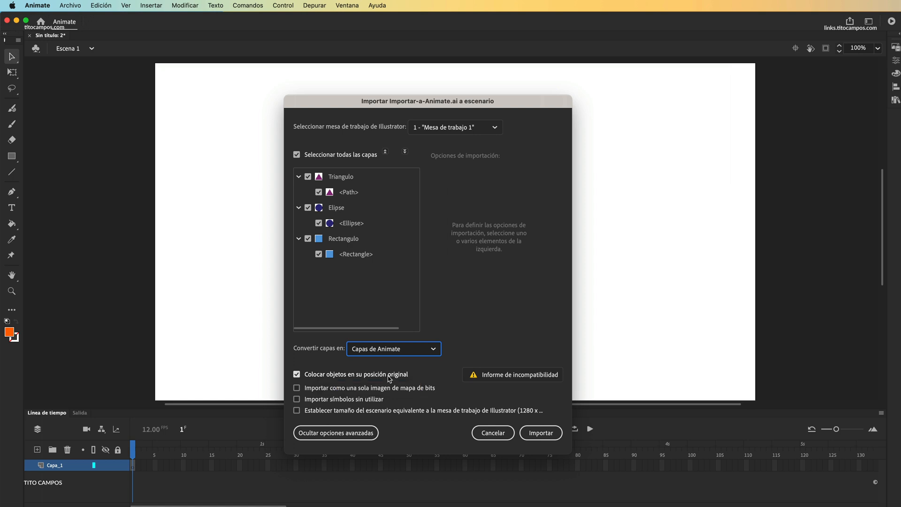
left_click(349, 378)
left_click(316, 373)
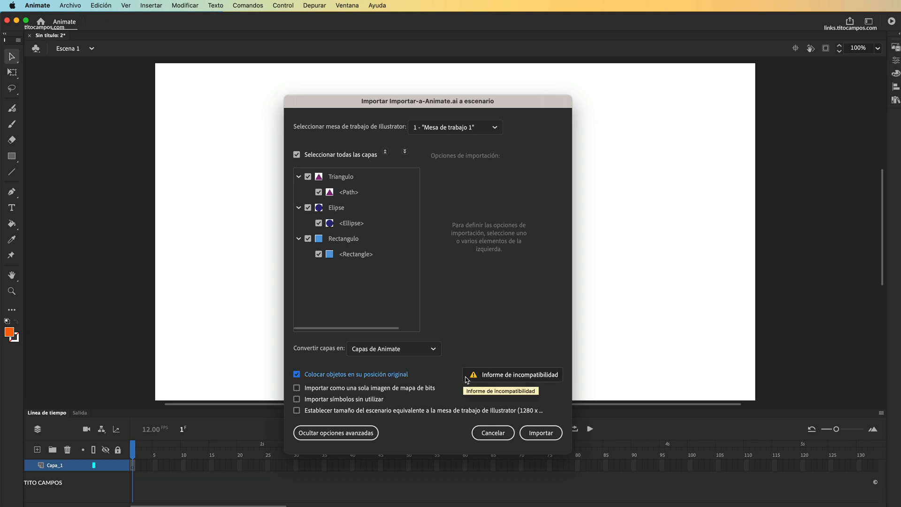
left_click(541, 433)
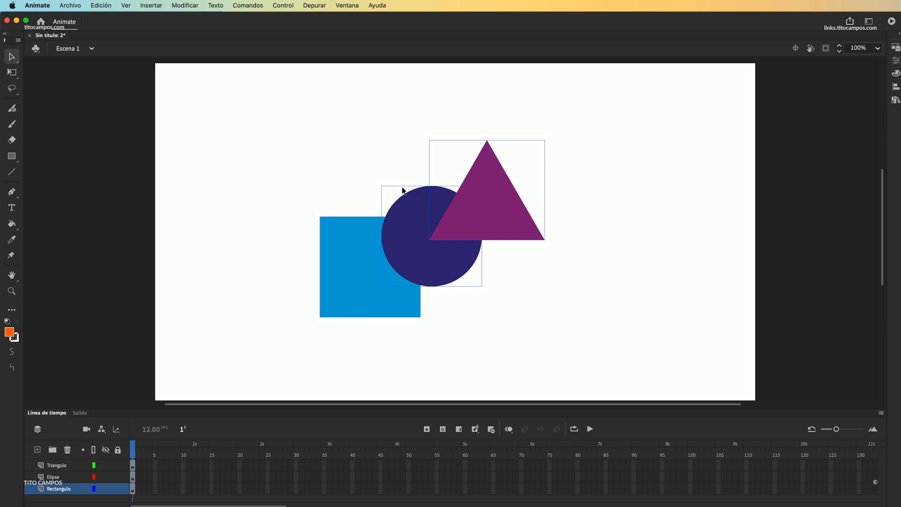
Step: Examine the contents of the imported Triangulo, Elipse and Rectangulo layers one by one in the timeline
left_click(69, 468)
left_click(65, 476)
left_click(67, 469)
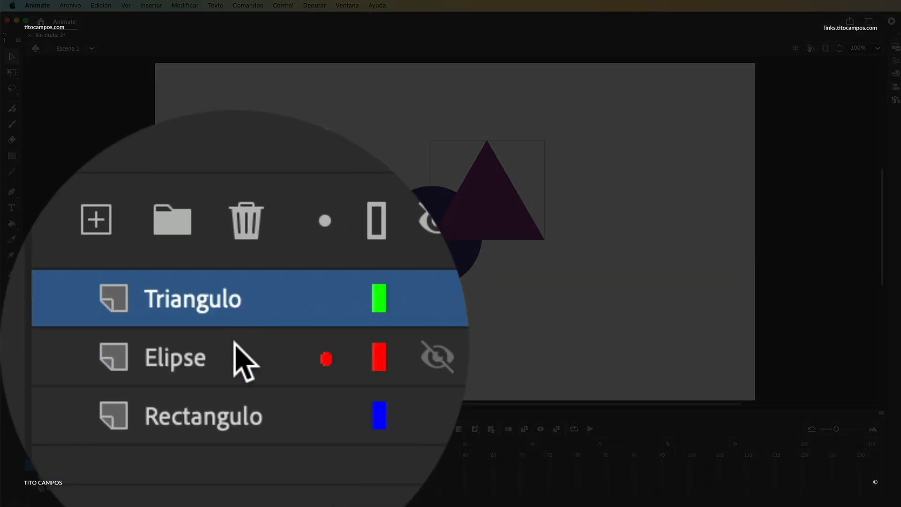
left_click(66, 477)
left_click(66, 488)
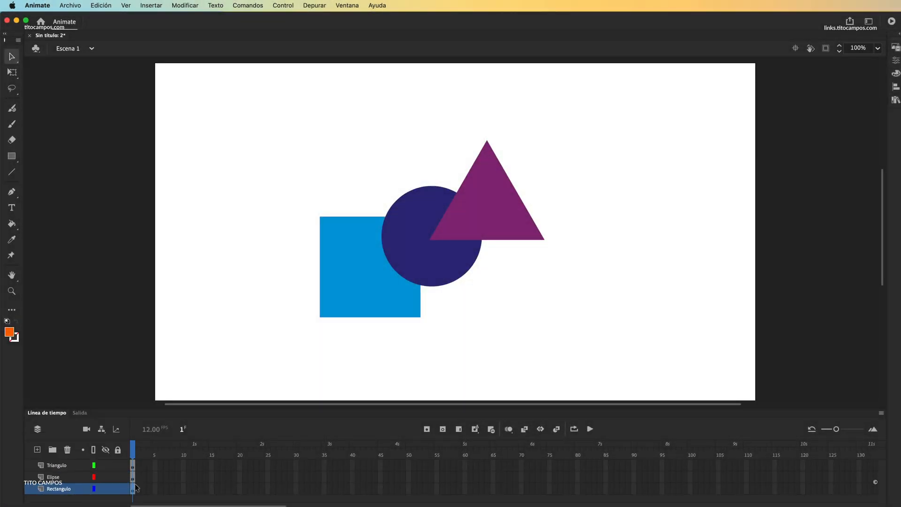
Step: Edit the triangle's drawing object, bending its right side outward into a curve, and return to Escena 1
left_click(488, 222)
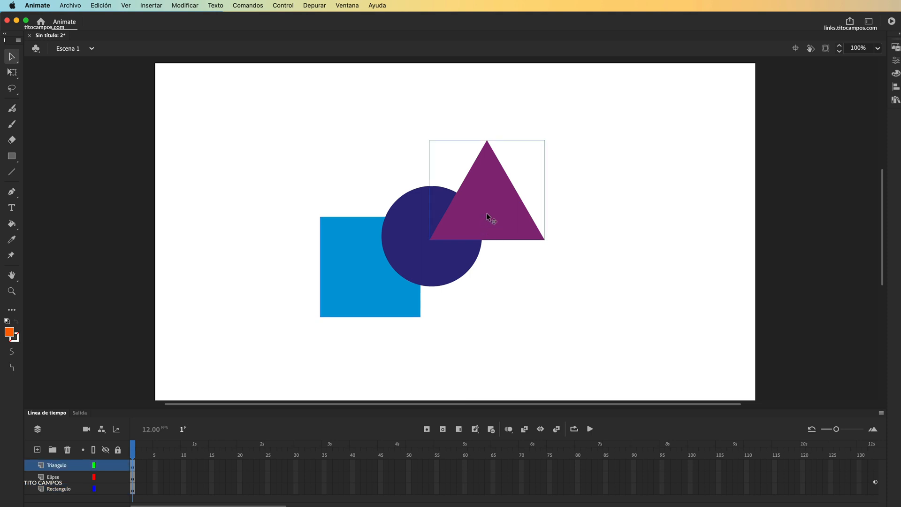
double_click(490, 208)
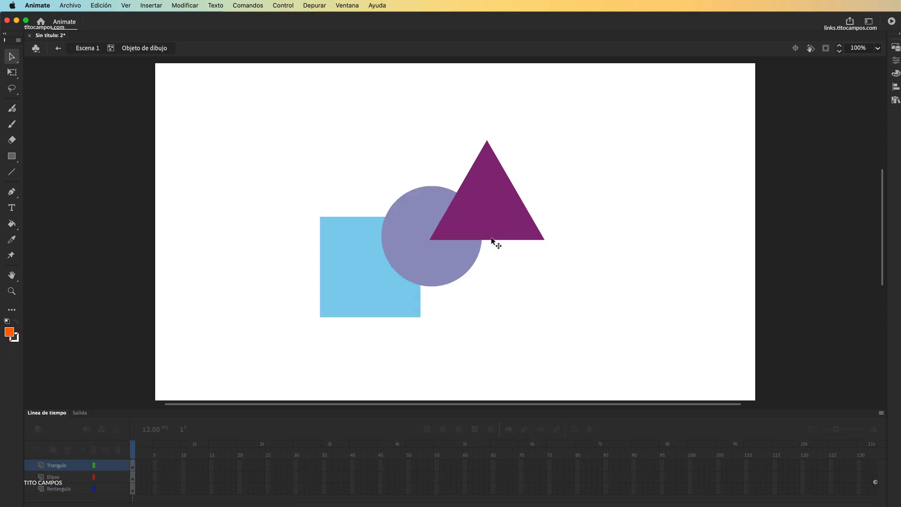
left_click(488, 204)
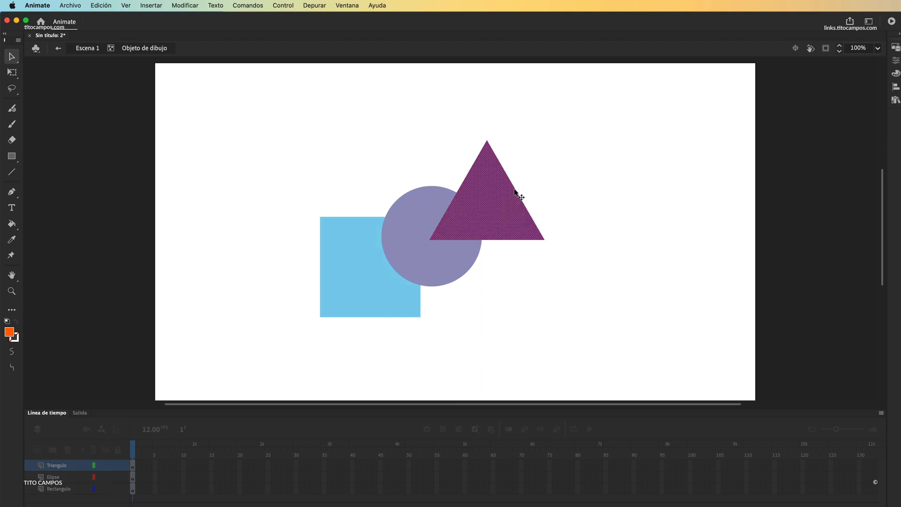
left_click(525, 185)
left_click(516, 191)
left_click(527, 186)
left_click_drag(521, 199, 548, 183)
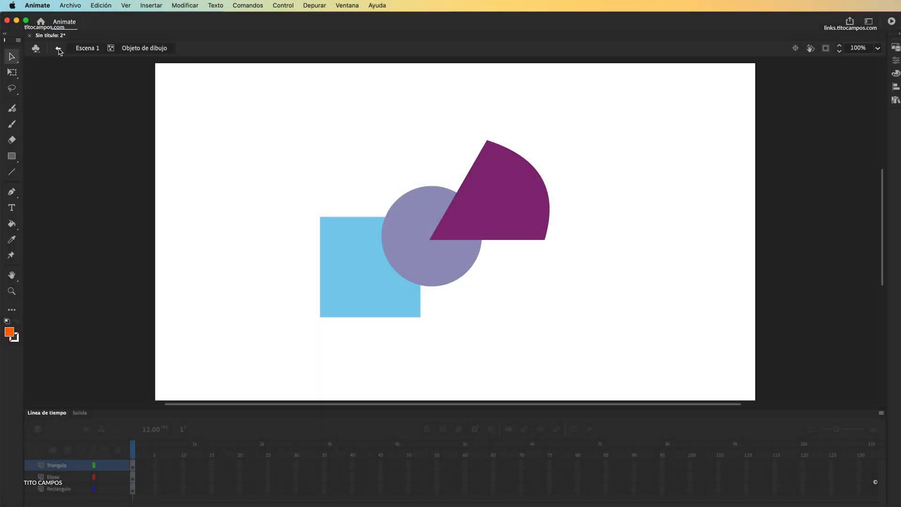
left_click(59, 51)
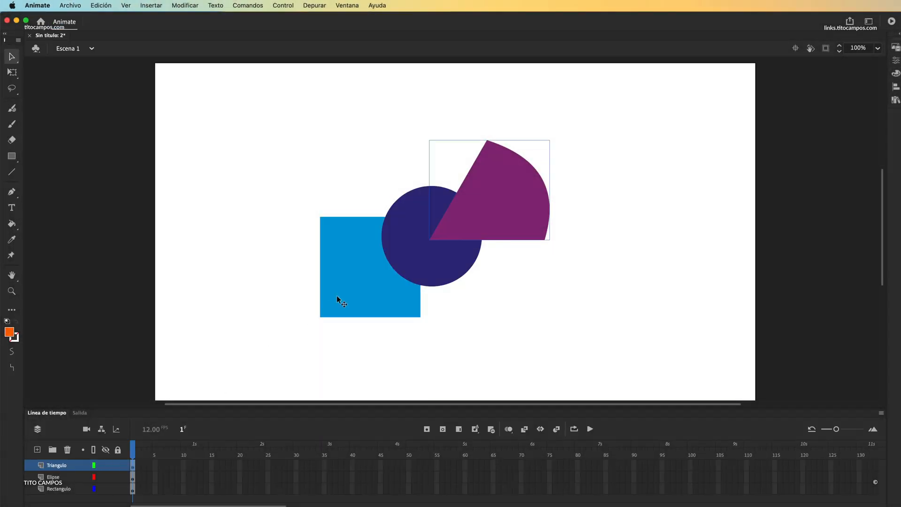
Step: Spread the shapes apart: square to the upper left, circle to the lower centre, curved triangle to the upper right
left_click(378, 265)
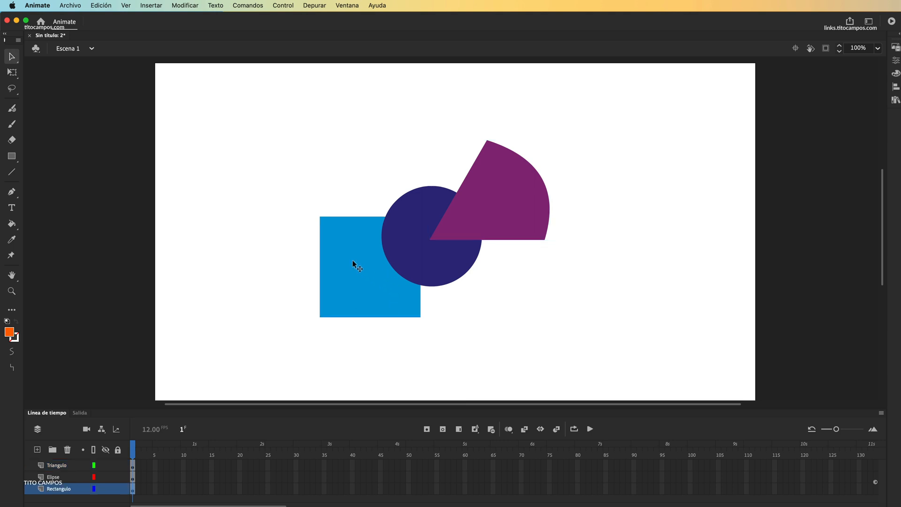
left_click_drag(354, 263, 298, 185)
left_click(409, 272)
left_click_drag(409, 272, 424, 331)
left_click_drag(501, 209, 545, 185)
Step: Rotate the blue square into a tilted position about its centre with the Free Transform tool
left_click(12, 72)
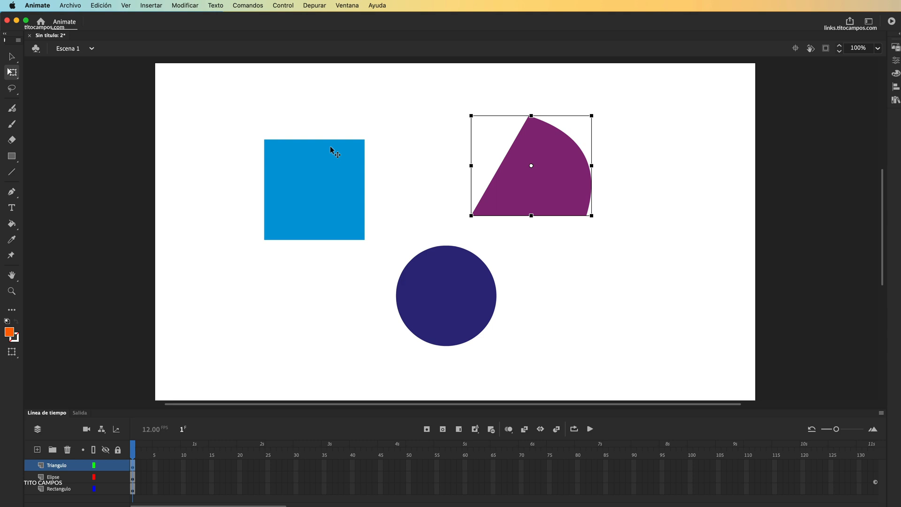
left_click(364, 140)
left_click_drag(372, 144, 349, 208)
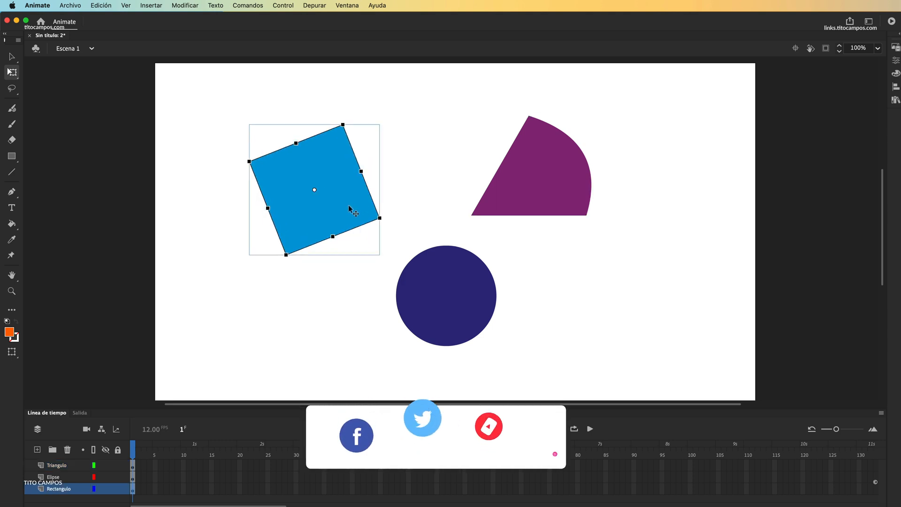
Step: Distort the circle freely, undo the strong distortion, keep it only slightly flattened and rotated, and deselect it
left_click(455, 297)
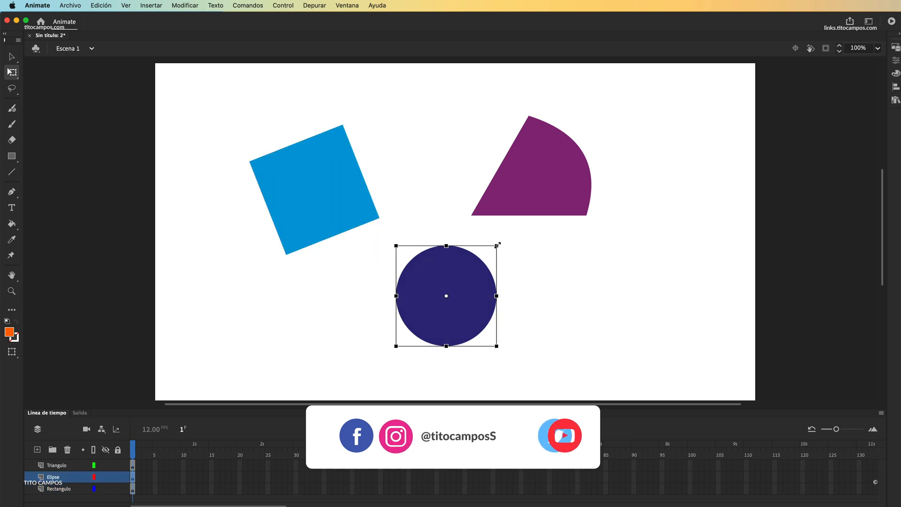
left_click_drag(497, 247, 492, 265)
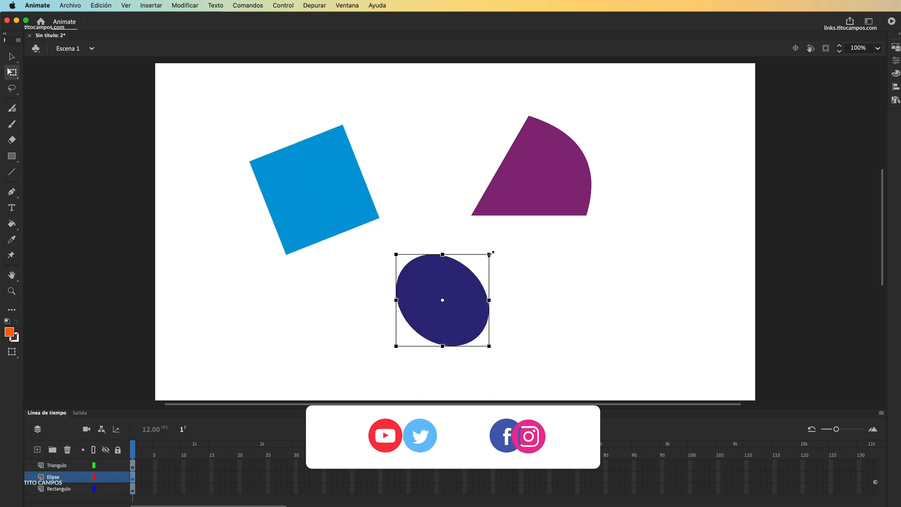
key("super+z")
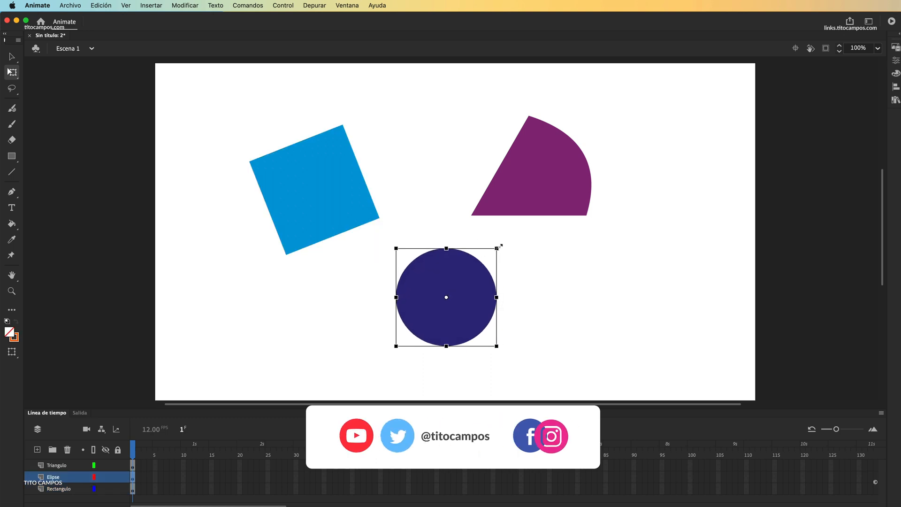
left_click_drag(493, 256, 506, 282)
left_click(539, 270)
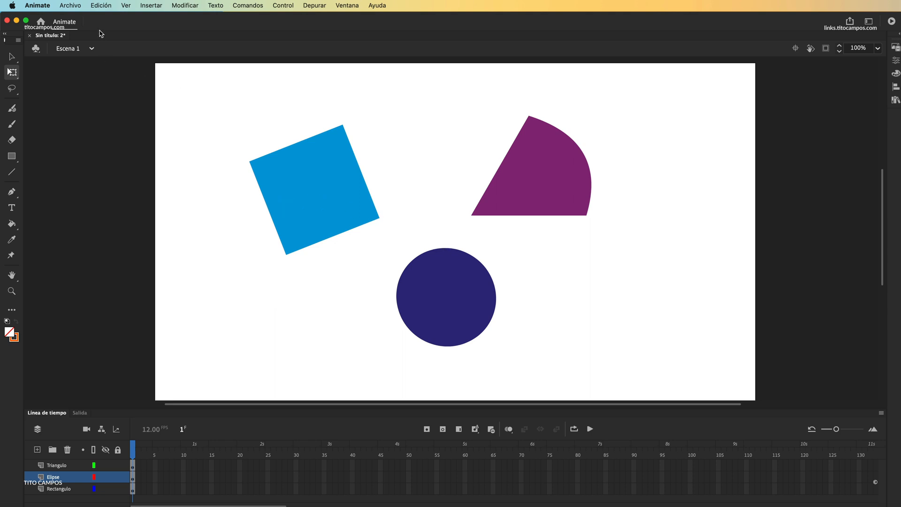
Step: Import Importar-a-Animate.ai to the stage again, converting its layers to Capa única de Animate
left_click(74, 6)
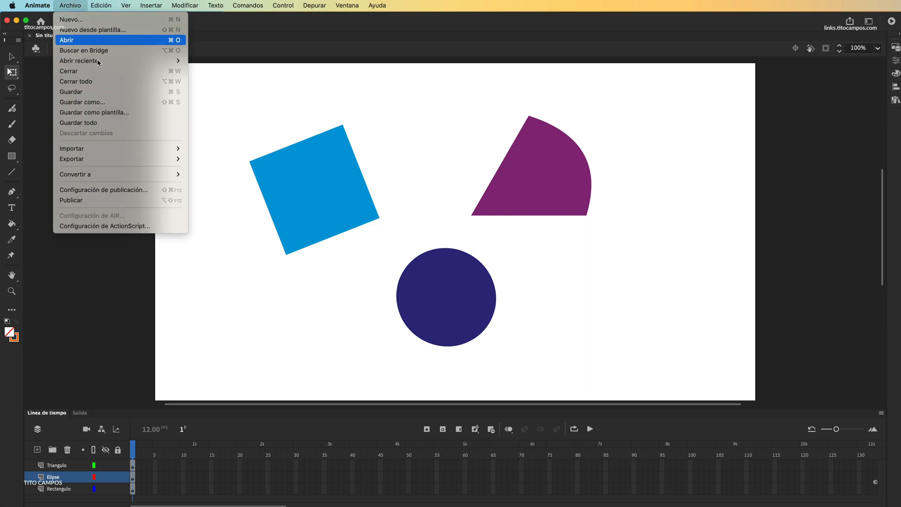
mouse_move(117, 149)
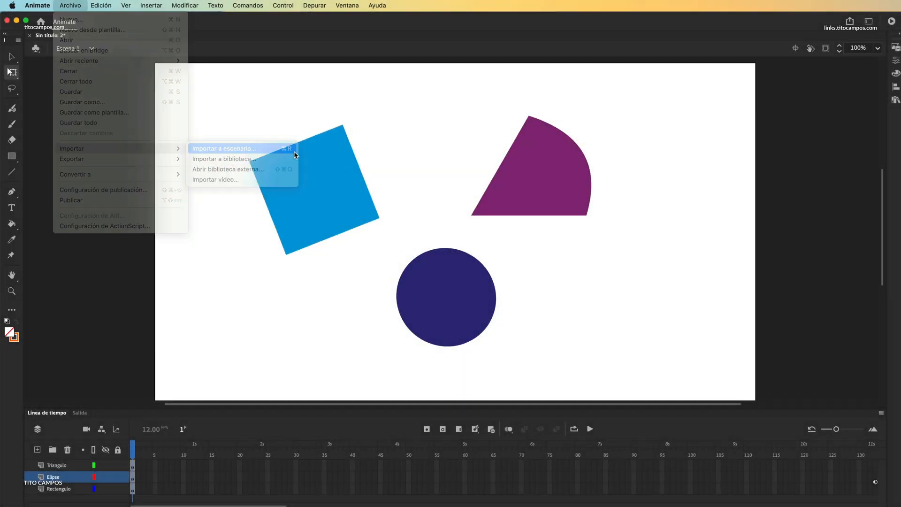
left_click(294, 149)
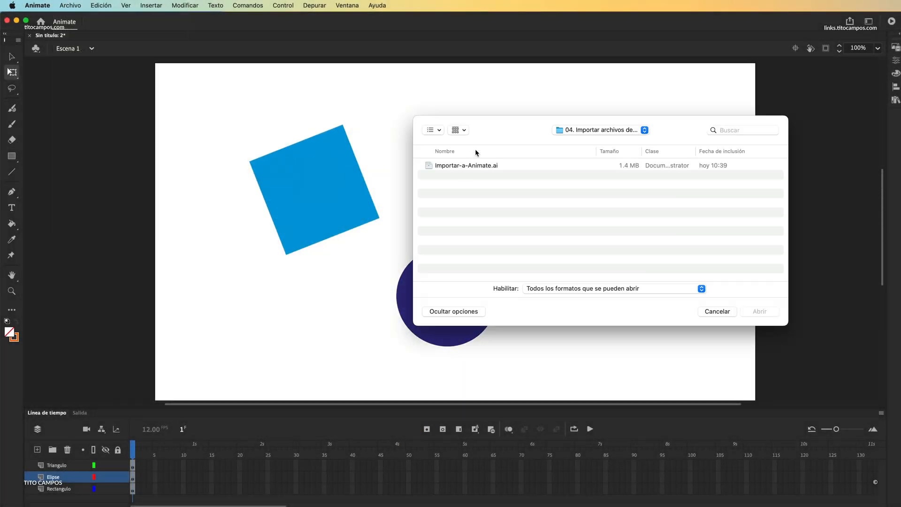
left_click(481, 165)
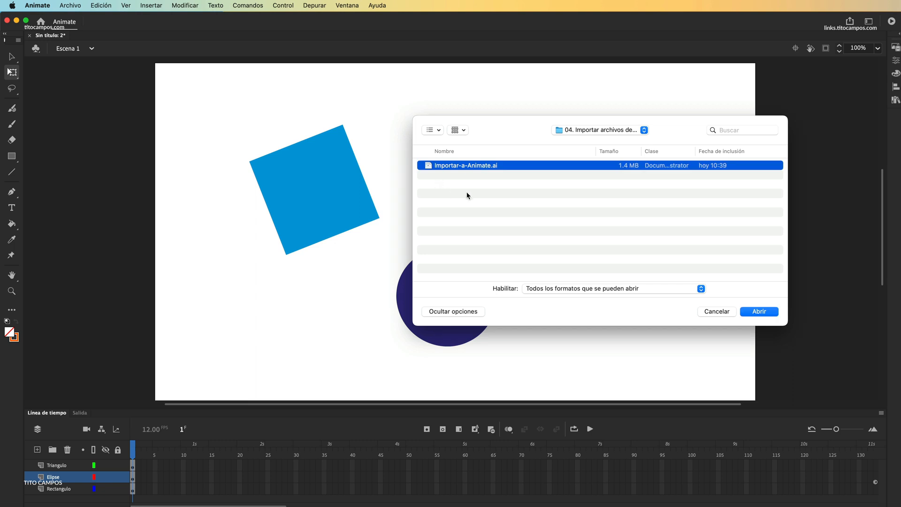
left_click(755, 313)
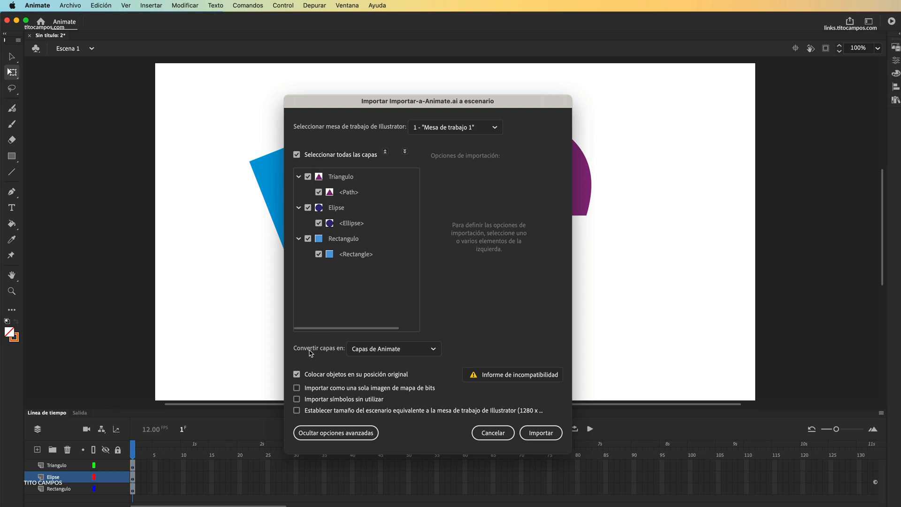
left_click(394, 354)
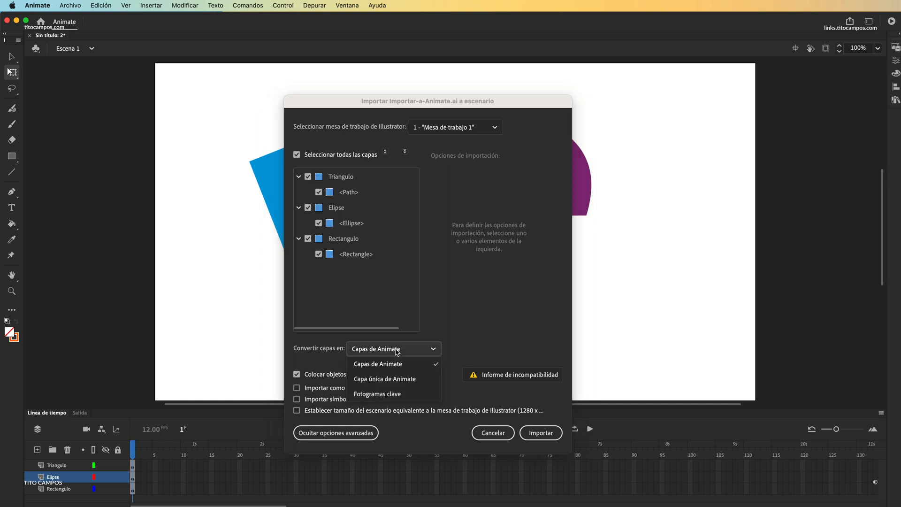
left_click(373, 380)
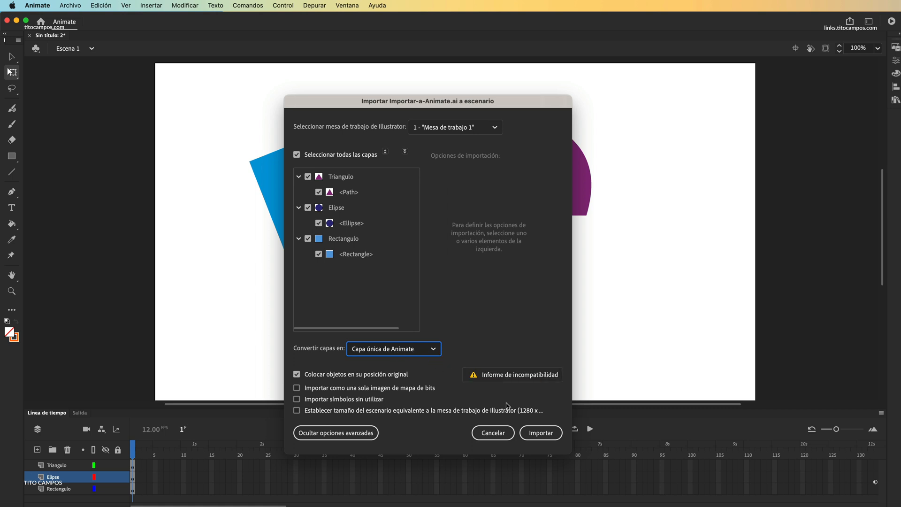
left_click(535, 435)
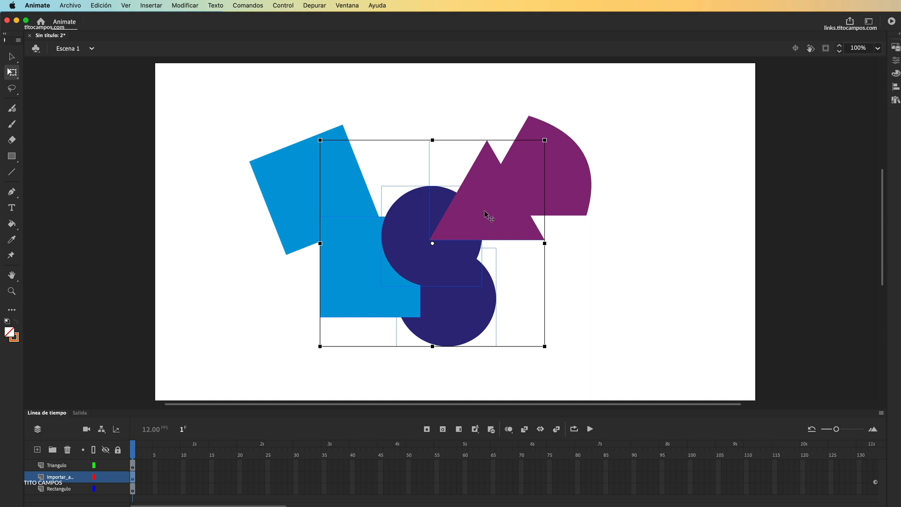
Step: Select the newly imported triangle, circle and square together and move them to the lower right of the stage
left_click_drag(484, 210, 534, 246)
key("super+z")
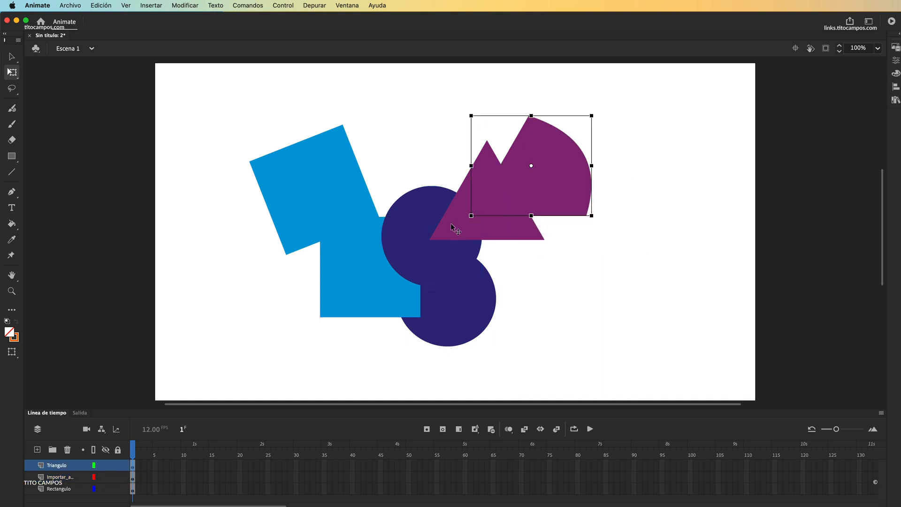
left_click(451, 225)
left_click(405, 229, "shift")
left_click(366, 270, "shift")
left_click_drag(401, 217, 597, 310)
Step: Move the earlier circle below the tilted square, and shift the newly imported square, circle and triangle individually leftward
left_click(452, 308)
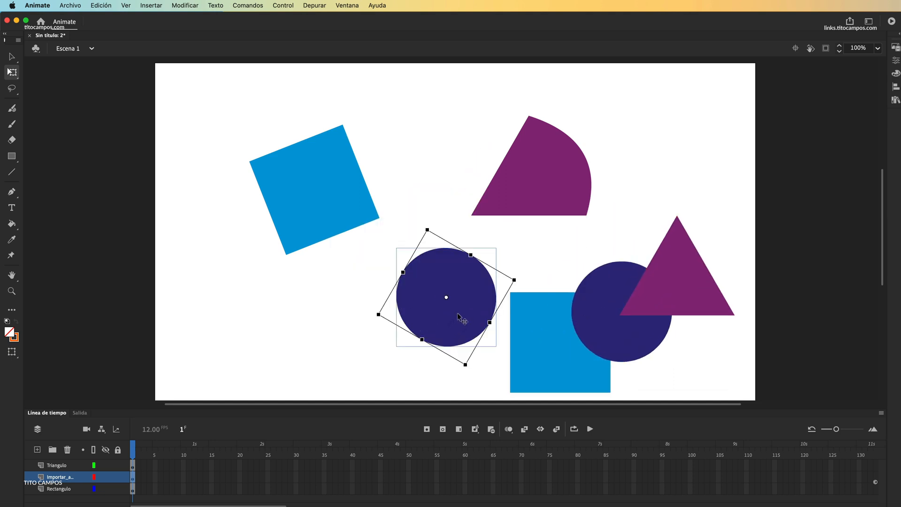
left_click_drag(468, 312, 304, 326)
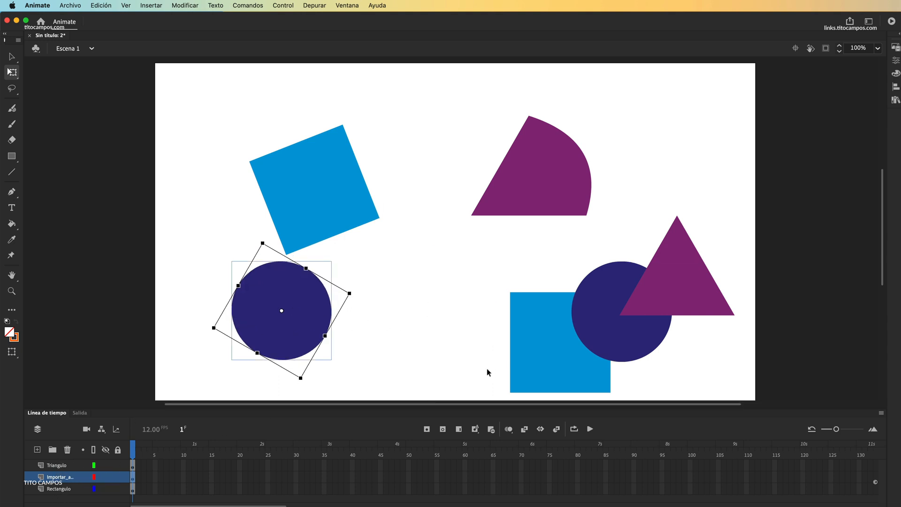
left_click_drag(540, 342, 436, 323)
left_click_drag(603, 314, 502, 305)
left_click_drag(667, 274, 587, 294)
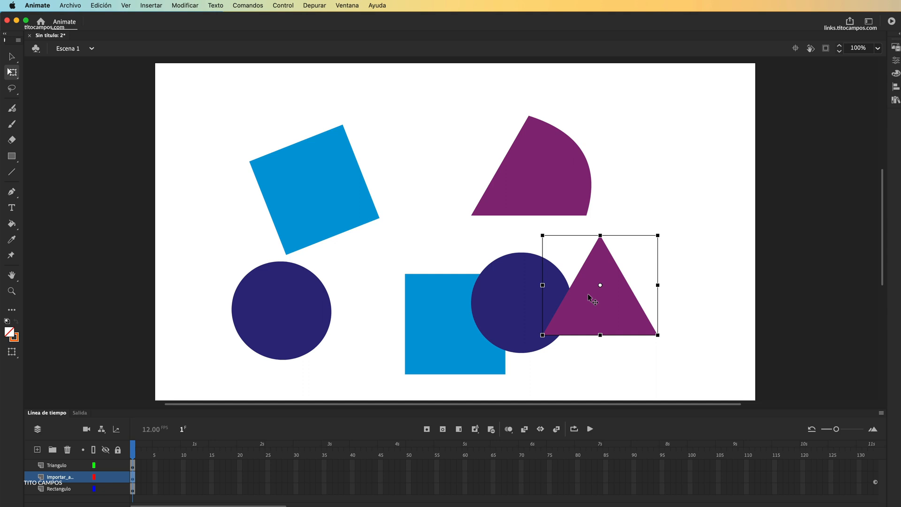
left_click(301, 240)
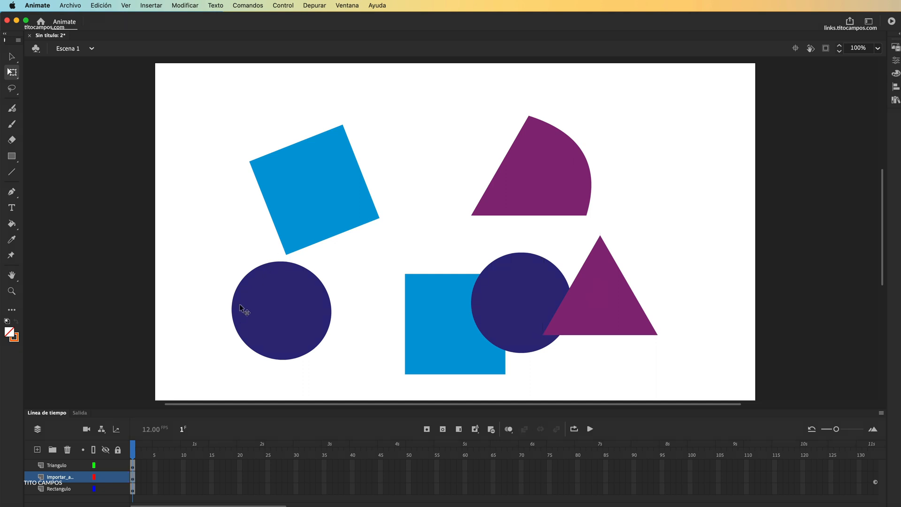
Step: Add a new layer above Triangulo and name it fotogramas
left_click(57, 465)
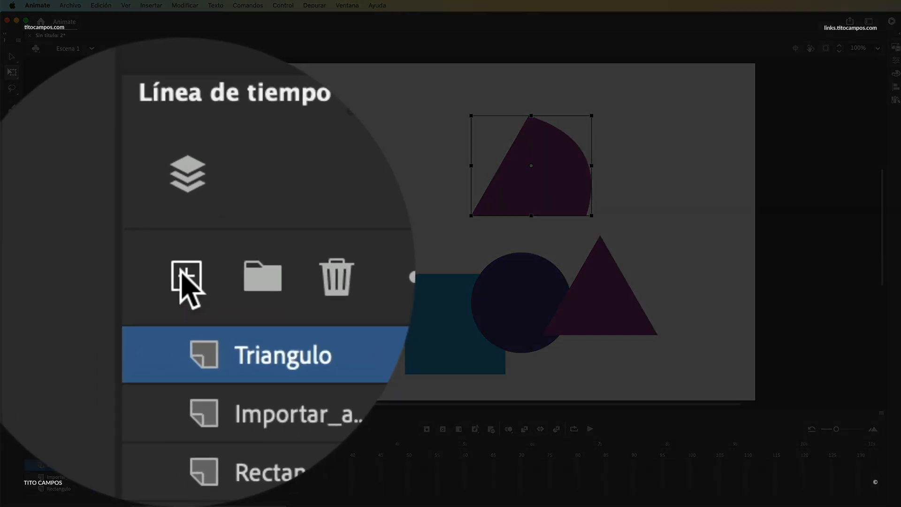
left_click(184, 280)
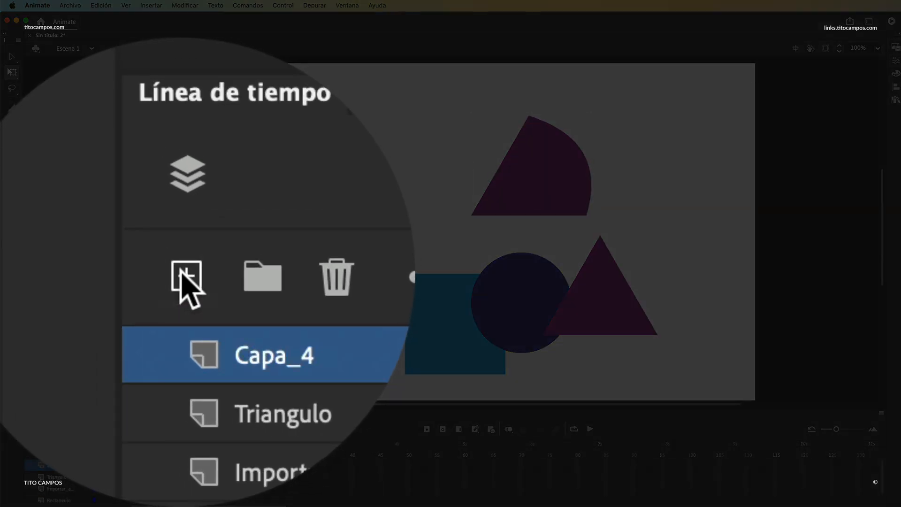
double_click(234, 310)
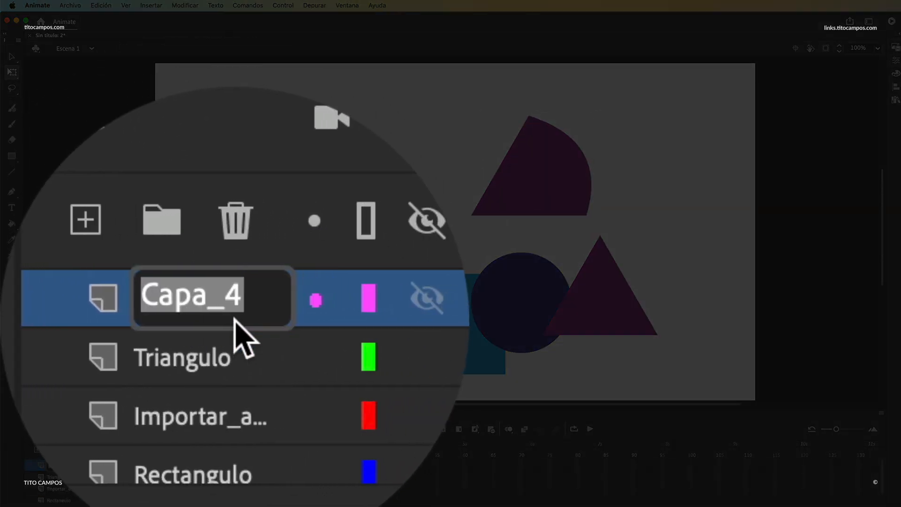
type("fotogra,as")
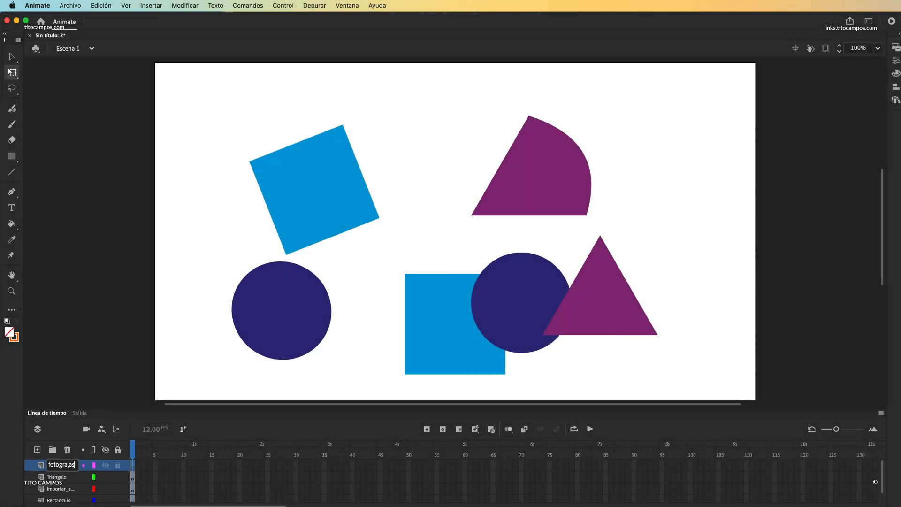
key("Return")
Step: Import Importar-a-Animate.ai to the stage on the fotogramas layer, converting its layers to Fotogramas clave
left_click(76, 7)
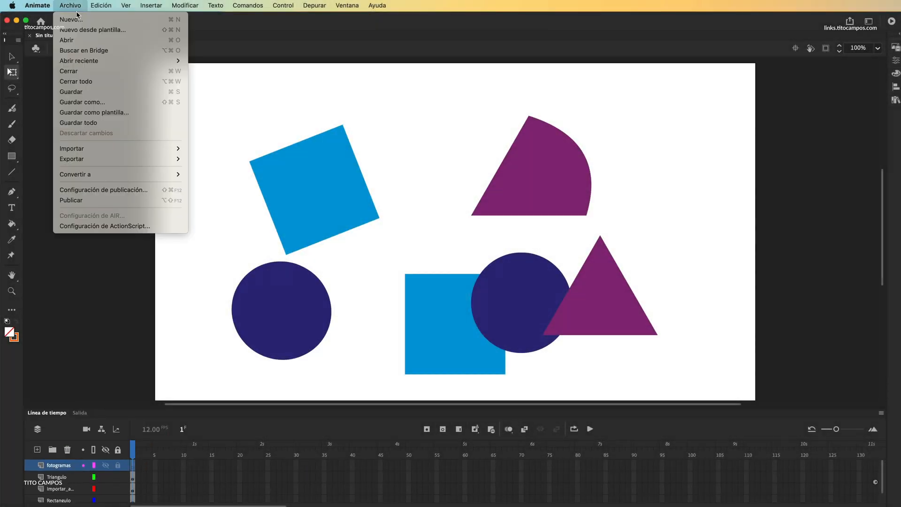
mouse_move(94, 153)
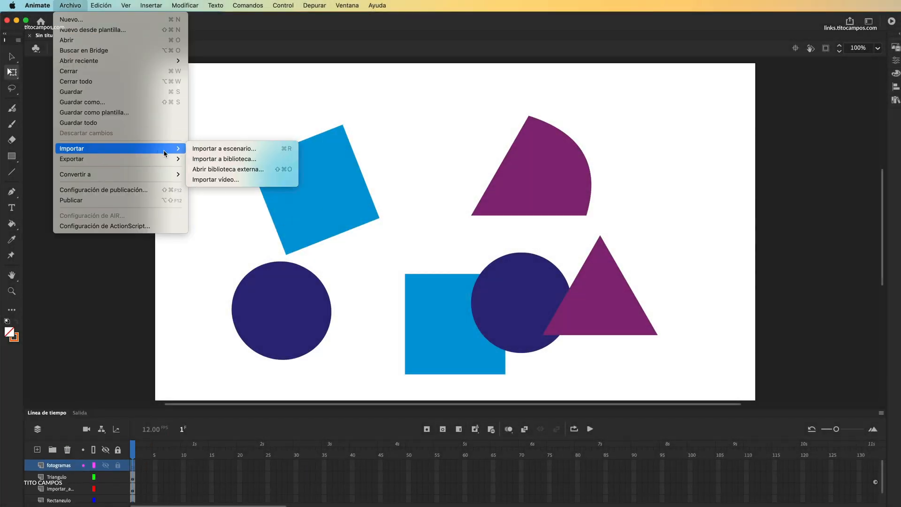
left_click(291, 149)
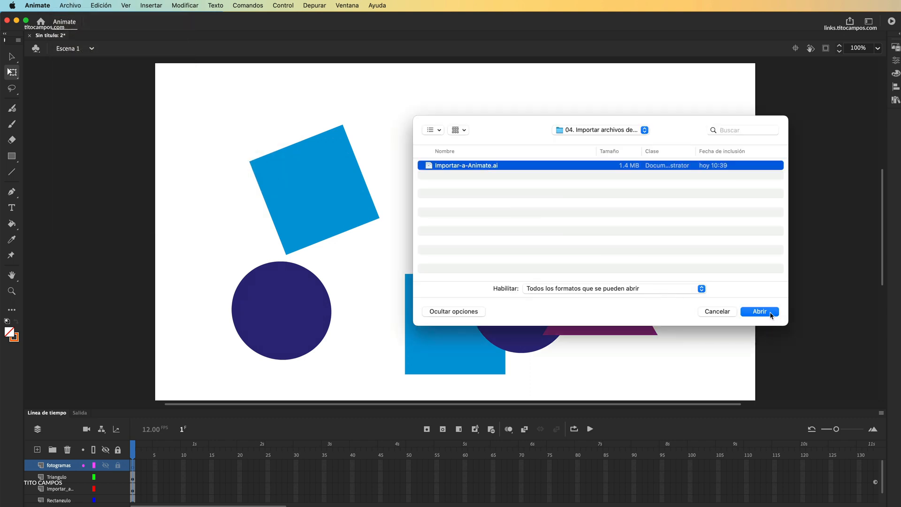
left_click(765, 314)
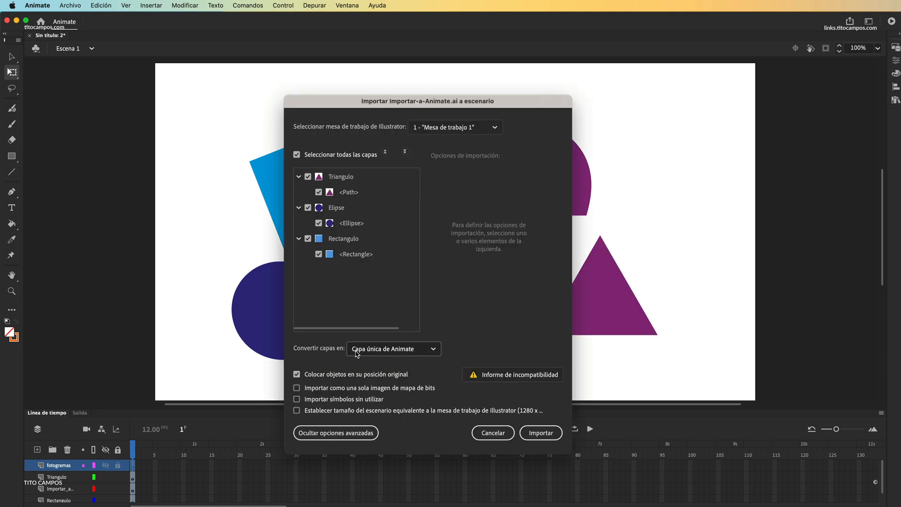
left_click(405, 352)
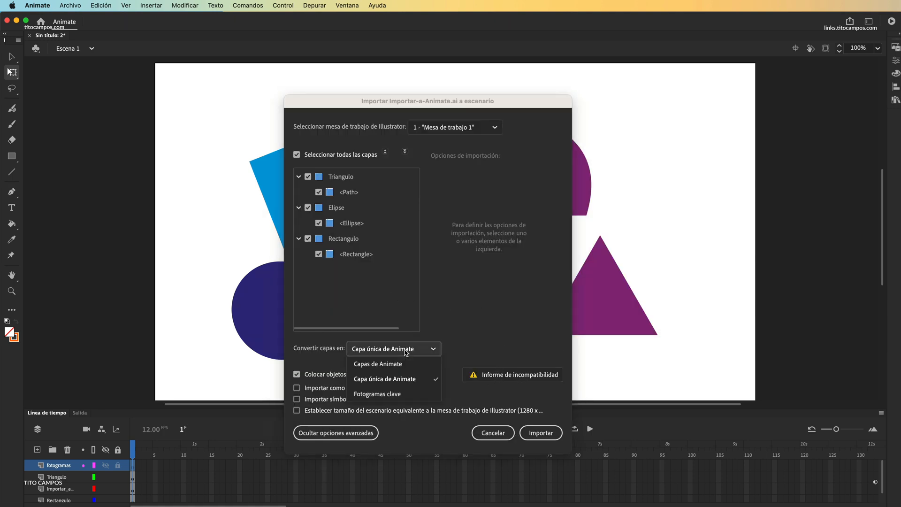
left_click(404, 394)
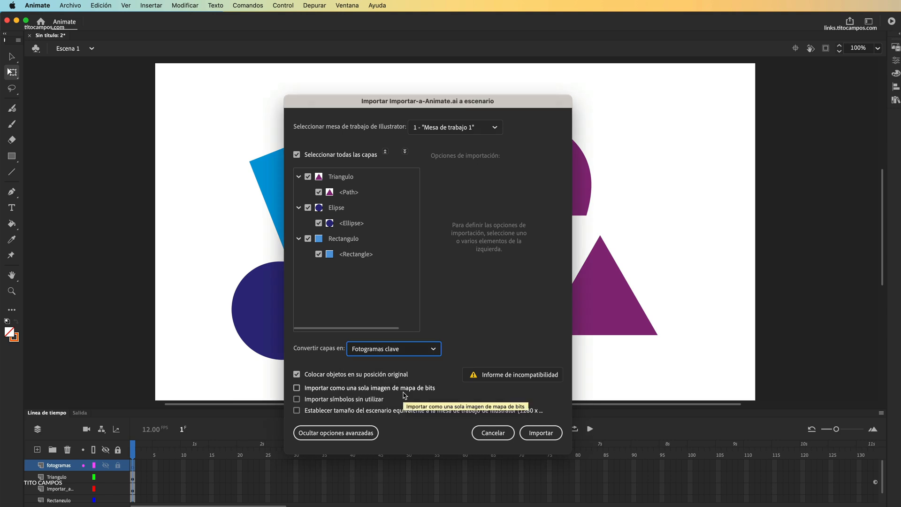
left_click(540, 433)
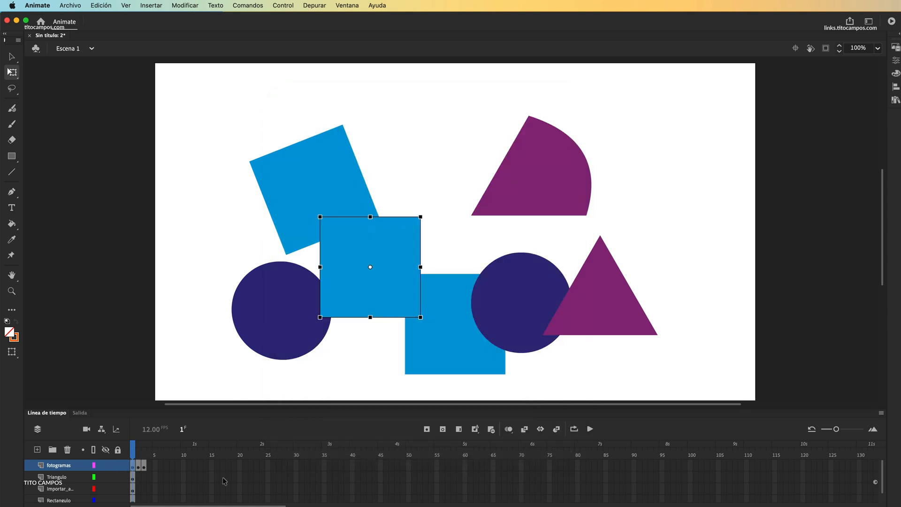
Step: Hide the Importar_a…, Triangulo and Rectangulo layers so only the fotogramas layer shows
left_click(106, 488)
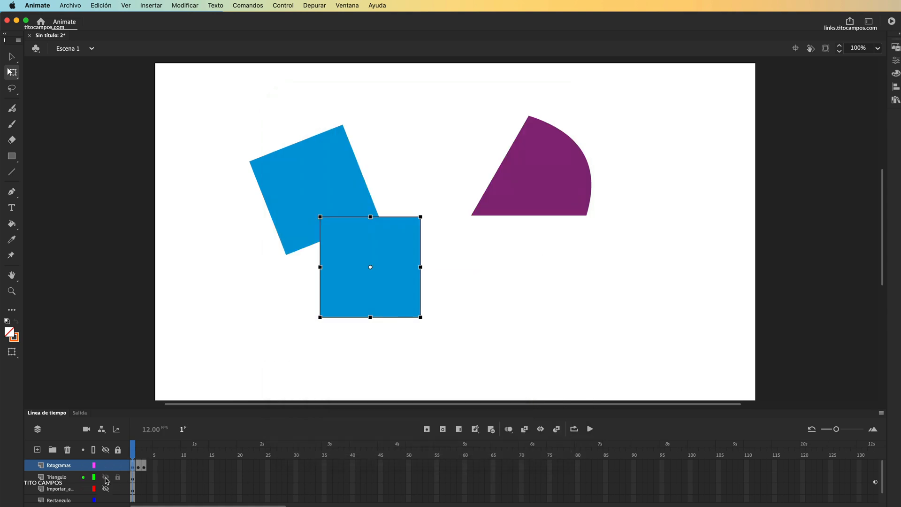
left_click(106, 478)
left_click(105, 500)
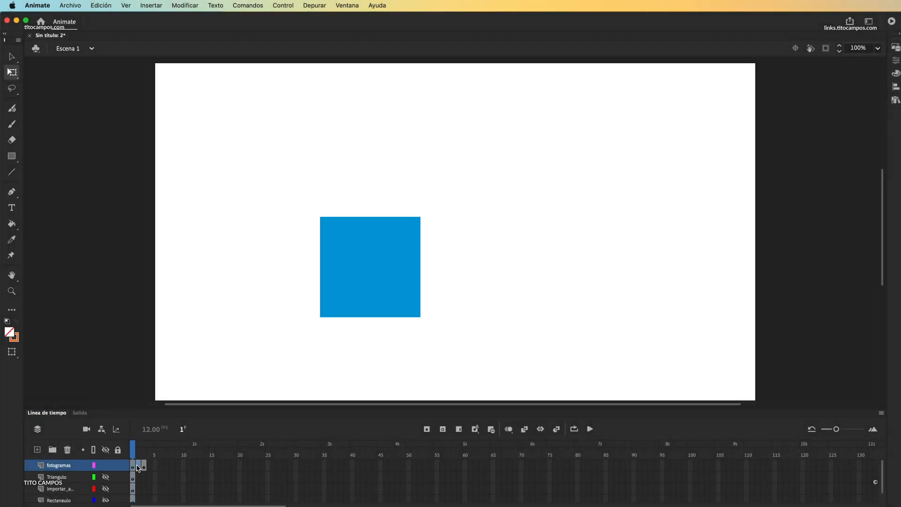
Step: Preview the keyframes on the fotogramas layer by stepping through frames 1 to 3 and playing the timeline
left_click(140, 466)
left_click(144, 467)
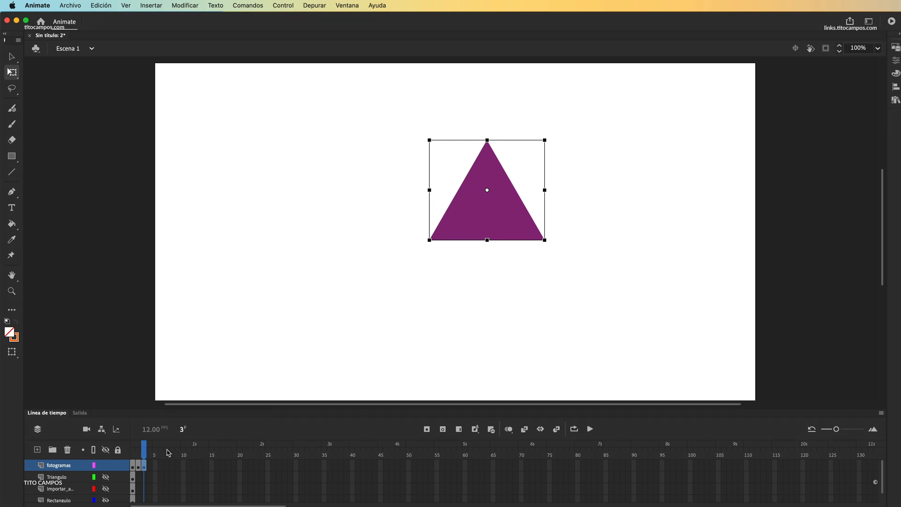
left_click_drag(145, 453, 133, 455)
left_click(589, 429)
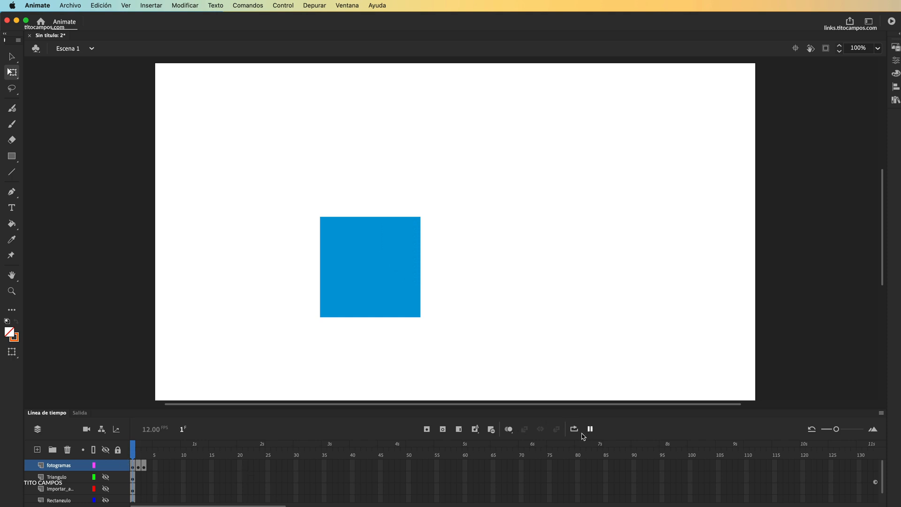
mouse_move(144, 454)
left_mouse_down()
mouse_move(128, 454)
mouse_move(145, 455)
left_mouse_up()
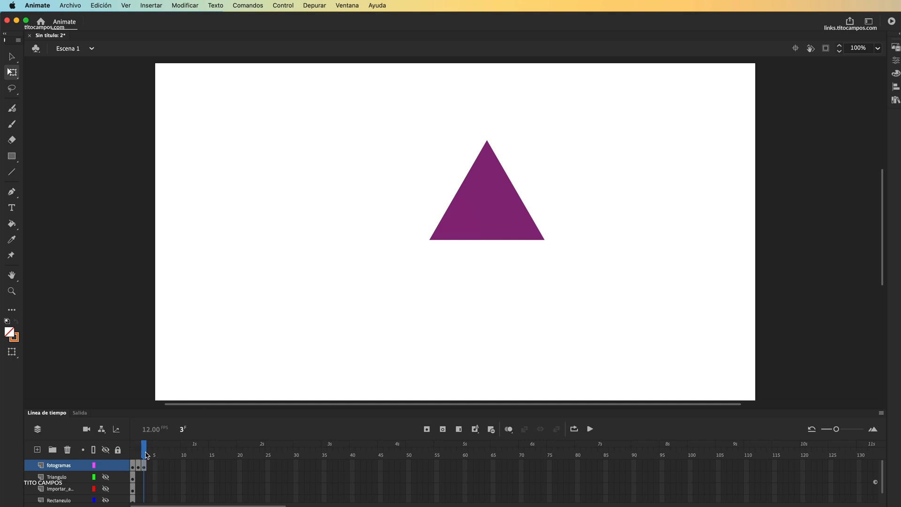
mouse_move(145, 454)
left_mouse_down()
mouse_move(125, 452)
mouse_move(146, 454)
left_mouse_up()
Step: On frame 3, bend both slanted sides of the triangle's drawing object outward, and enlarge and skew the shape back in Escena 1
left_click(491, 217)
double_click(457, 206)
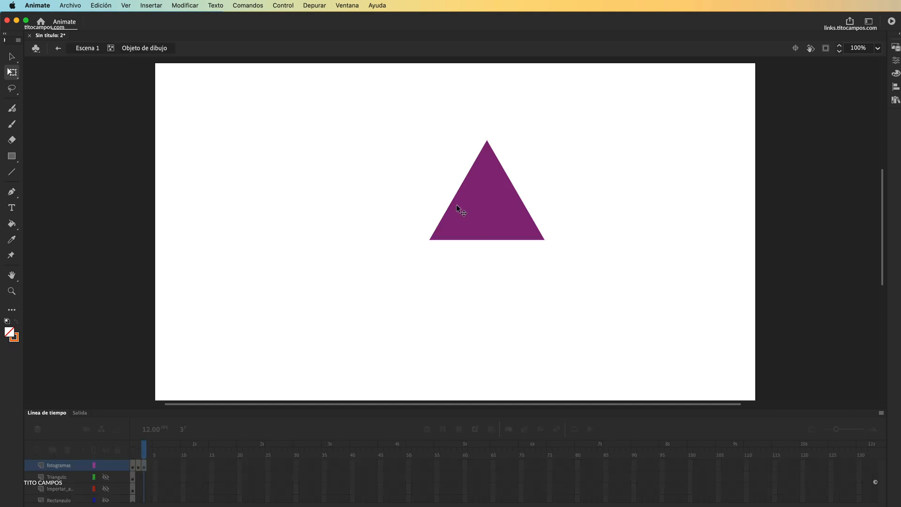
left_click_drag(454, 199, 441, 194)
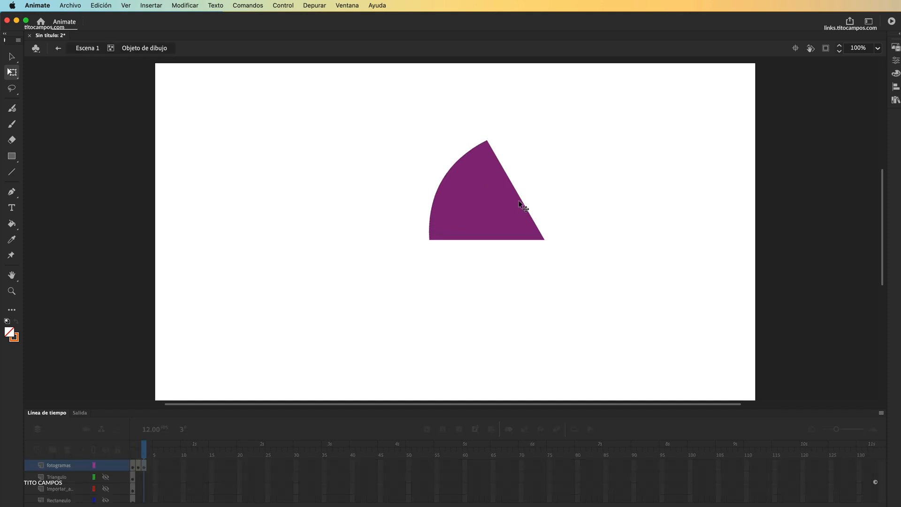
left_click_drag(522, 203, 537, 191)
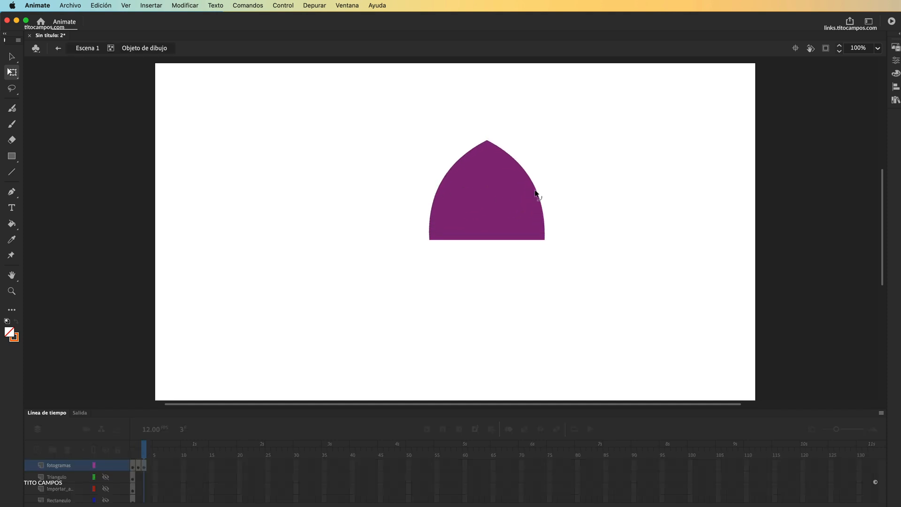
left_click(58, 50)
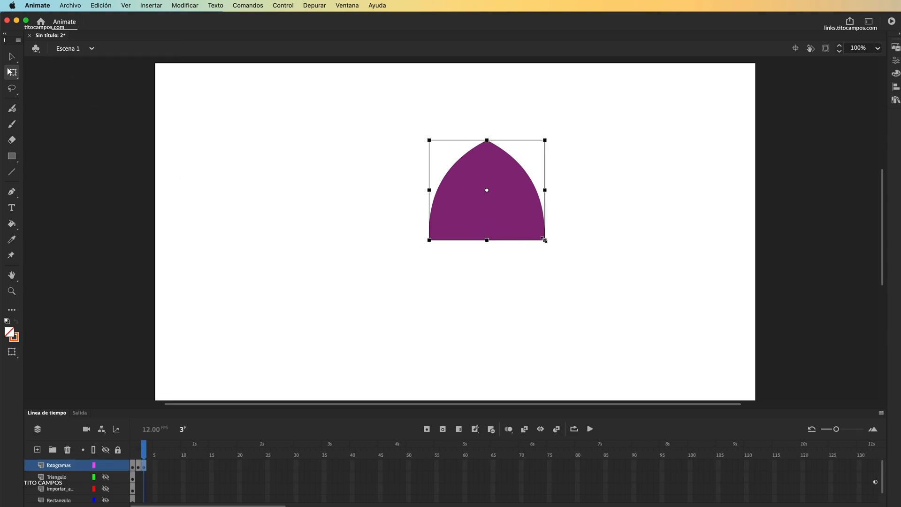
left_click_drag(545, 240, 504, 270)
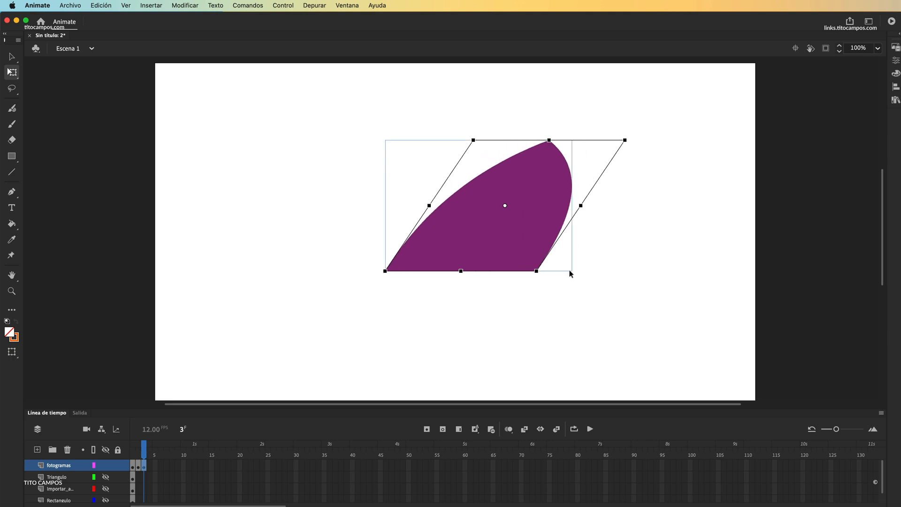
left_click(572, 295)
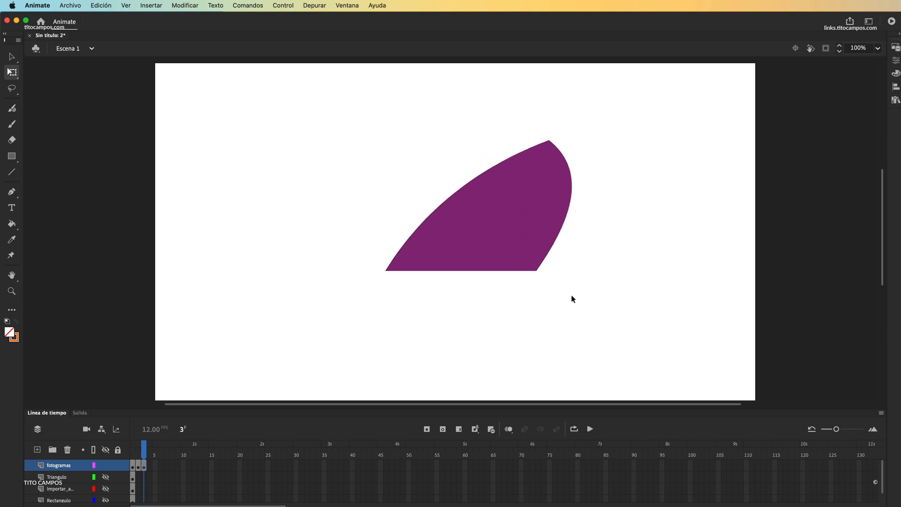
Step: Show the three hidden layers again and move the tilted square on frame 1 slightly up and to the left
left_click_drag(106, 477, 104, 499)
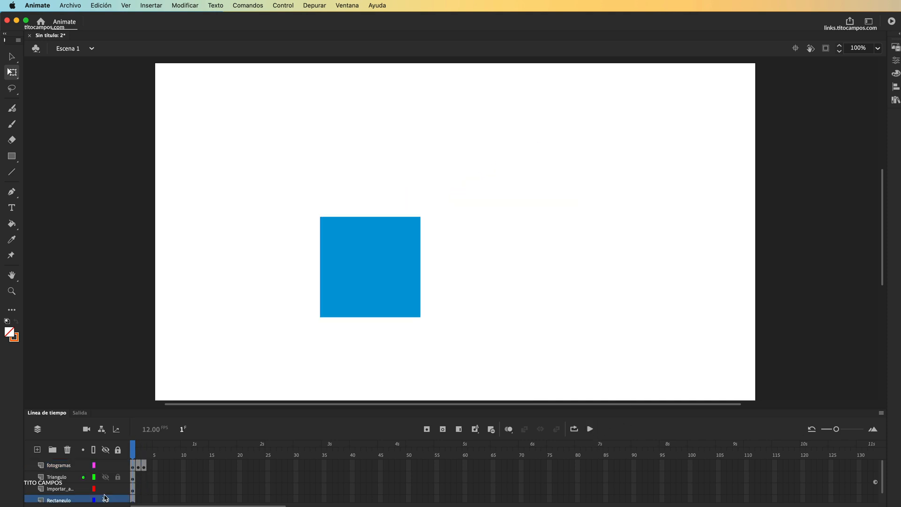
left_click_drag(303, 165, 285, 130)
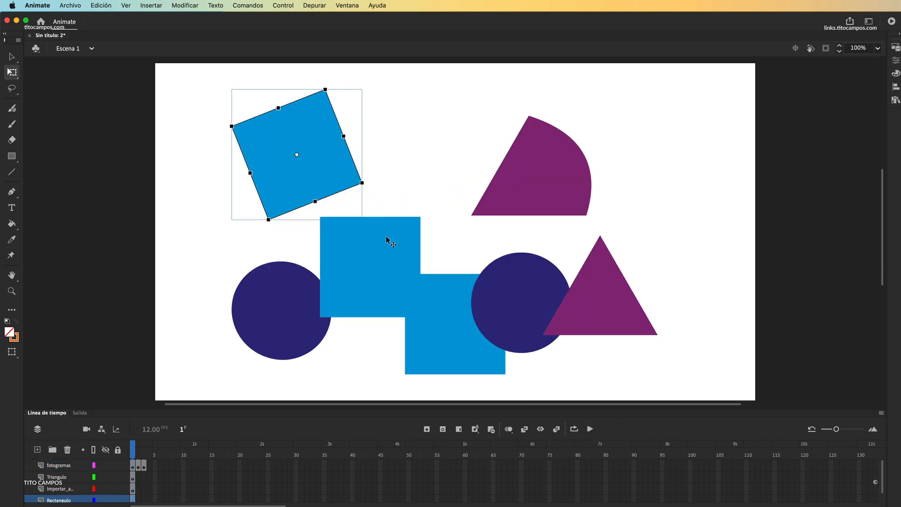
Step: Spread the overlapping circles, upright squares and purple shapes apart on the stage, leaving the tilted square in place
left_click_drag(302, 303, 265, 336)
left_click(373, 249)
left_click_drag(374, 249, 348, 248)
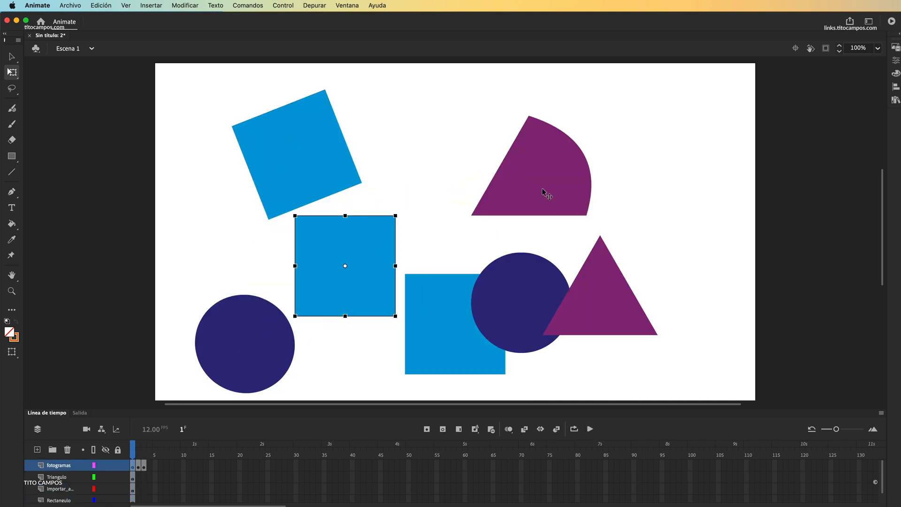
left_click_drag(542, 188, 576, 167)
left_click_drag(612, 295, 671, 288)
left_click_drag(553, 305, 598, 331)
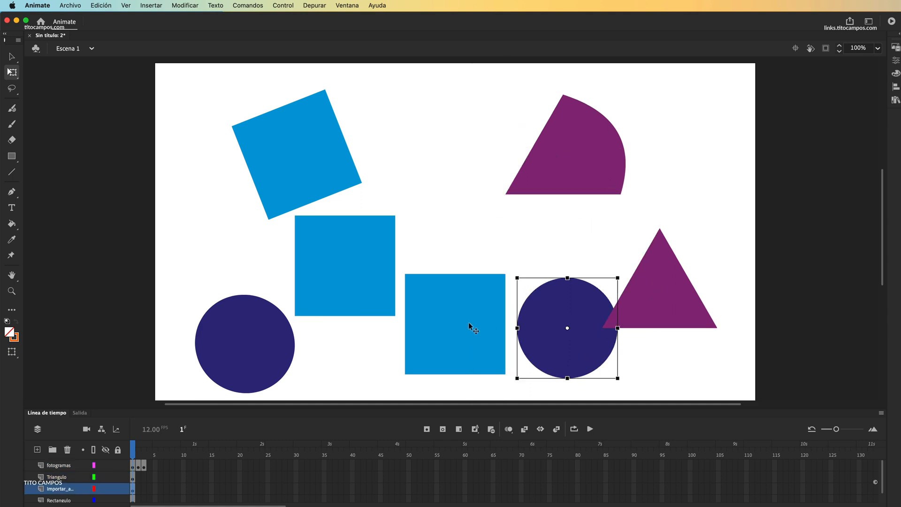
left_click_drag(468, 324, 463, 294)
Step: Shift the curved purple shape slightly down, raise the plain triangle, and shift the central square and its neighbouring circle slightly right
left_click(598, 172)
left_click_drag(596, 167, 604, 177)
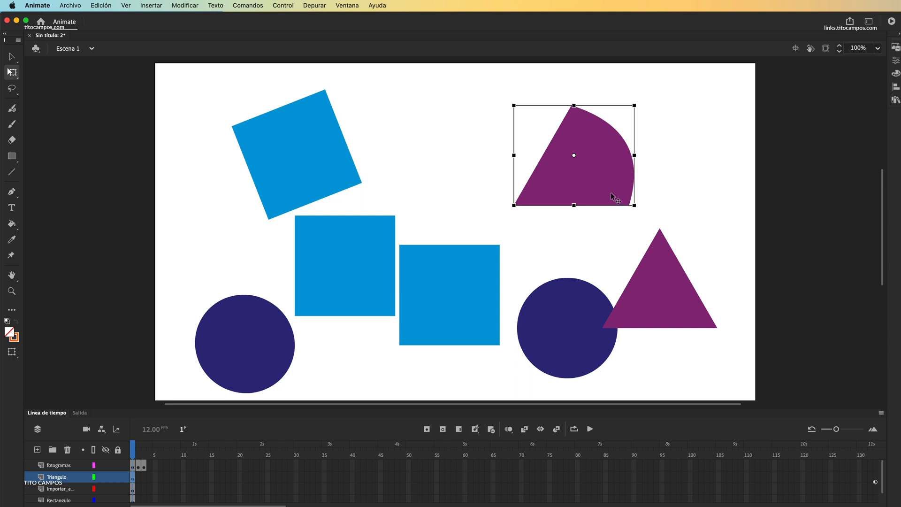
left_click_drag(654, 286, 673, 236)
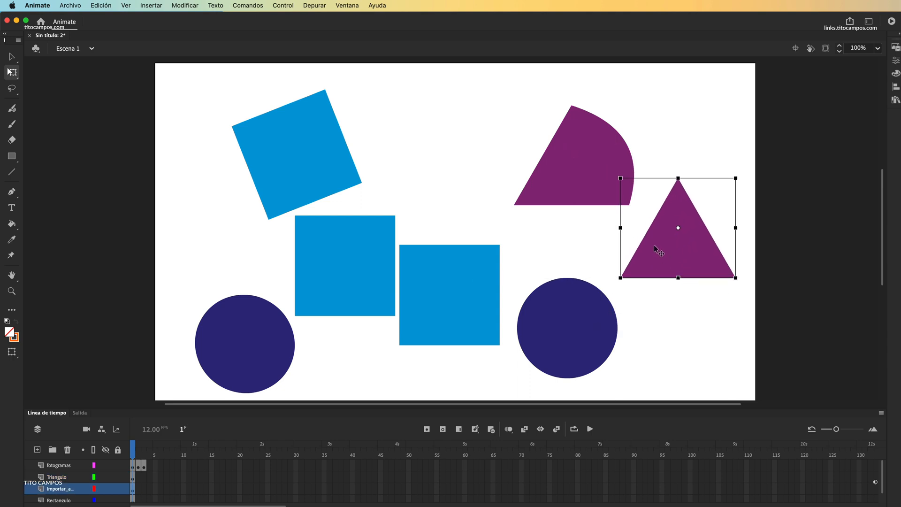
left_click_drag(517, 310, 501, 300)
left_click(492, 300)
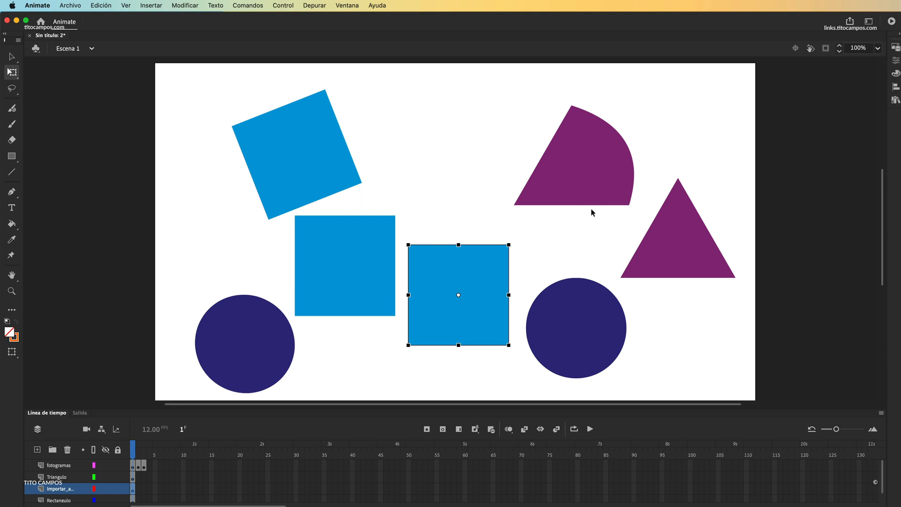
Step: View frame 2 of the fotogramas layer and return to frame 1
left_click(132, 466)
left_click(137, 468)
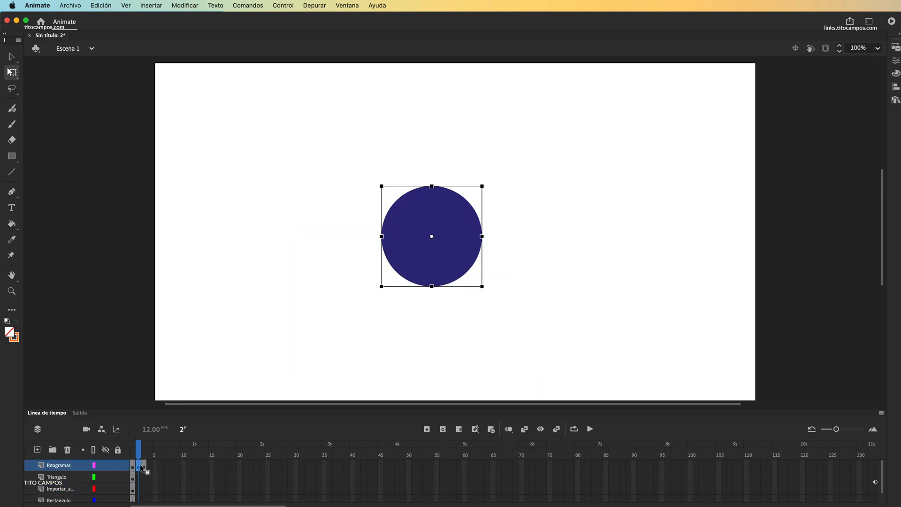
left_click(133, 454)
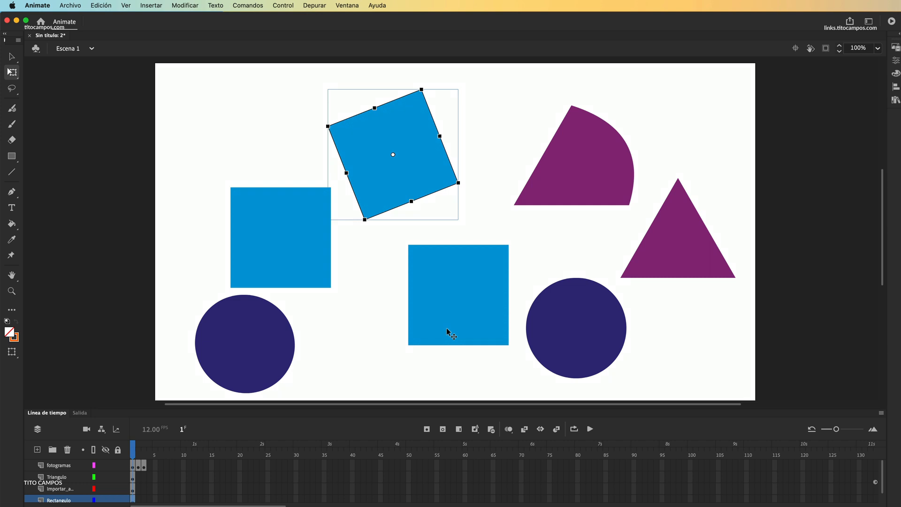
Step: Nudge the upright blue square on the fotogramas layer slightly right and select the central square on the Importar_a… layer
left_click(444, 275)
left_click_drag(303, 241, 305, 240)
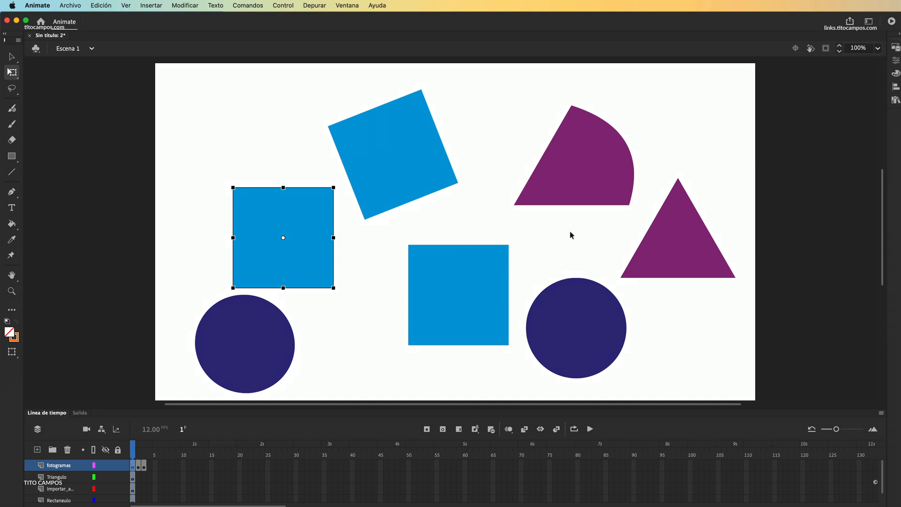
left_click(464, 280)
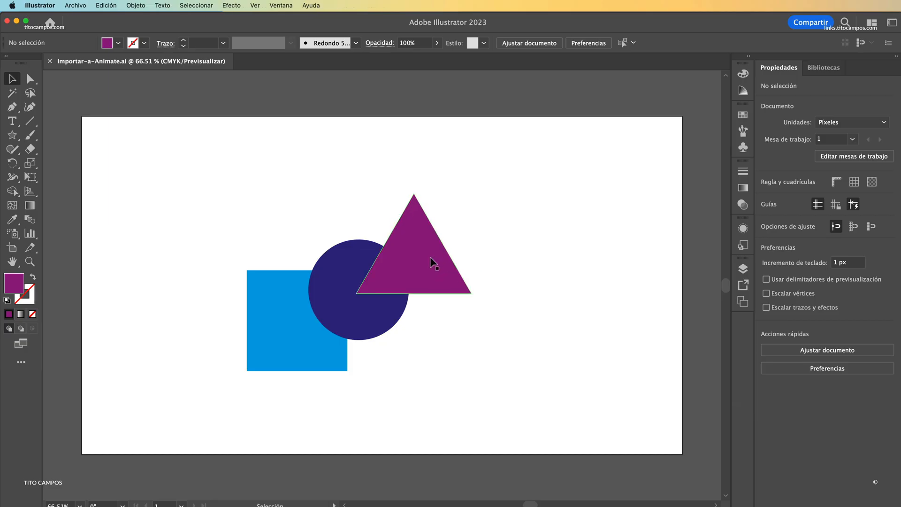
Step: Switch to Illustrator, recolour the triangle in Importar-a-Animate.ai orange, and save the file
left_click(419, 212)
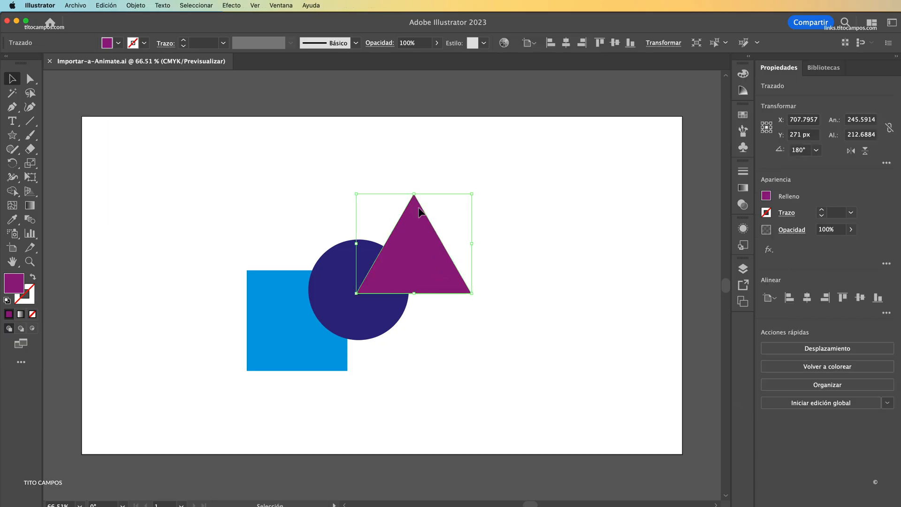
left_click(119, 43)
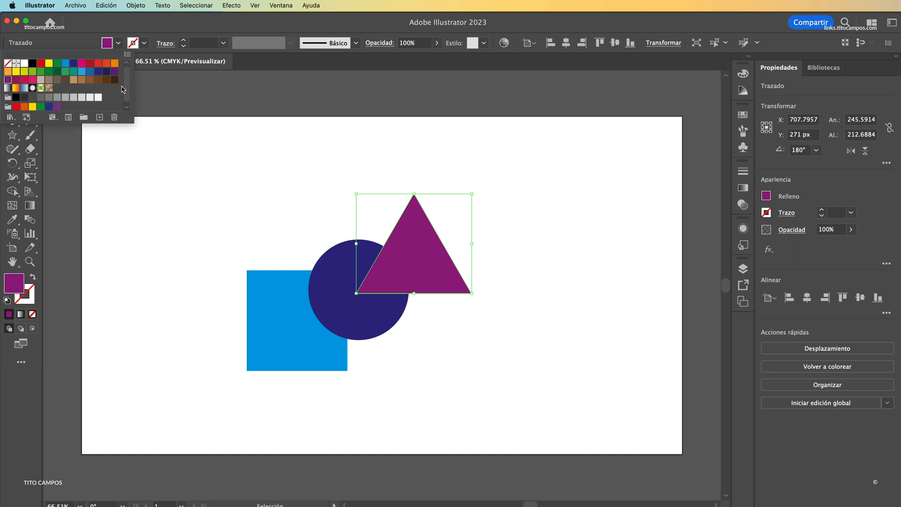
left_click(115, 63)
left_click(337, 146)
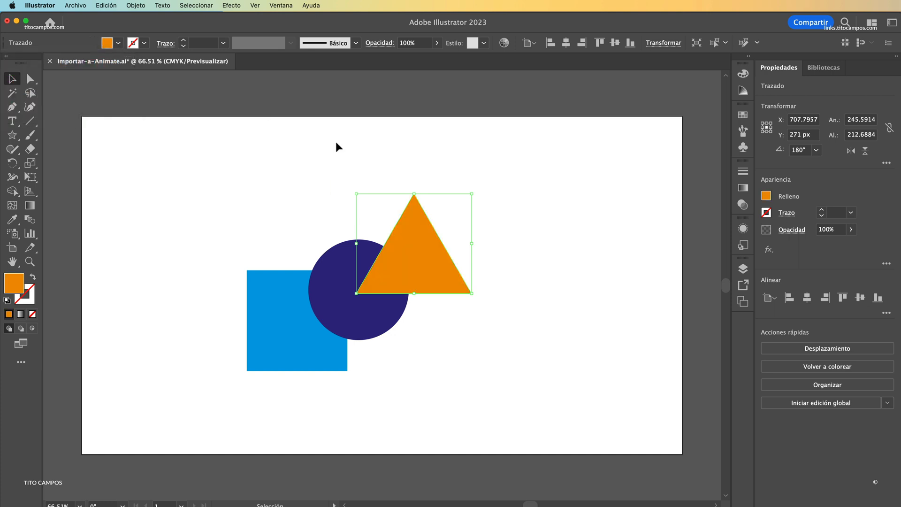
key("a")
key("v")
key("super+s")
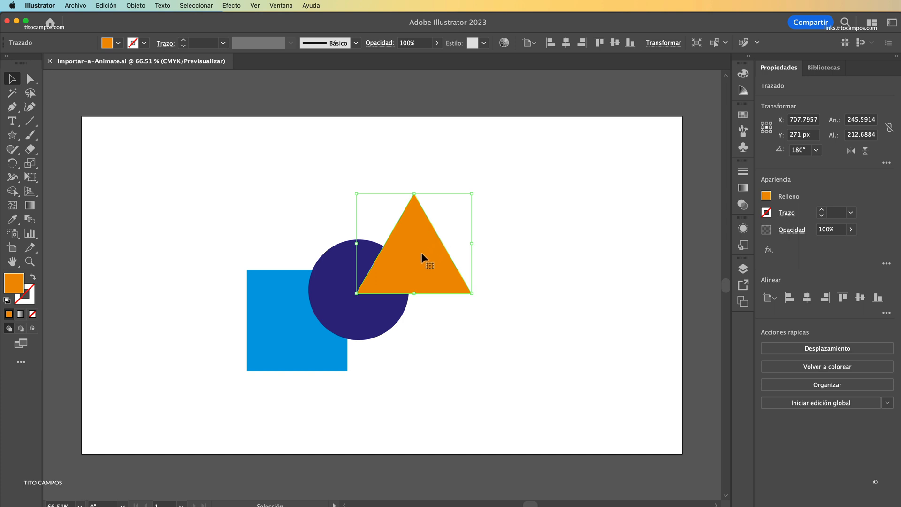
Step: Move the orange triangle up and right, pull its lower-right anchor point out to X 988 px, Y 252 px, and save the file
left_click_drag(424, 258, 444, 234)
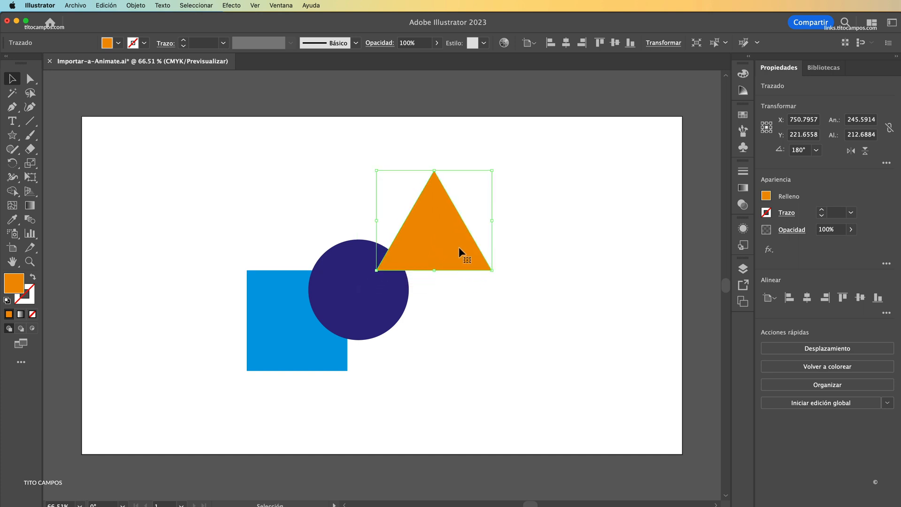
key("a")
left_click(491, 271)
left_click_drag(492, 270, 544, 234)
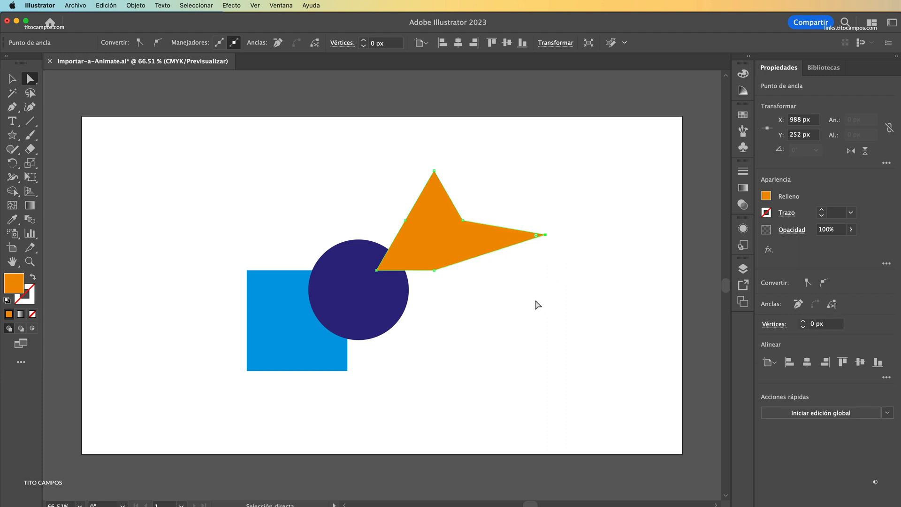
left_click(528, 304)
key("v")
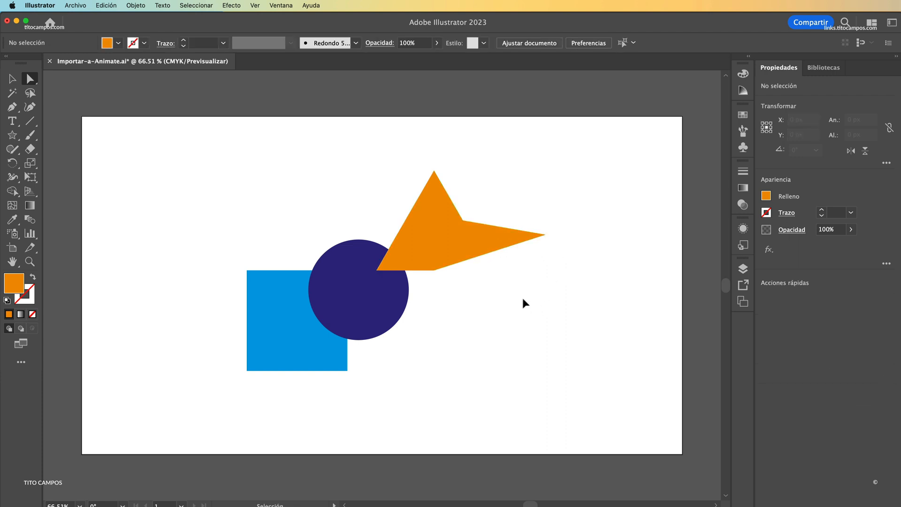
key("super+s")
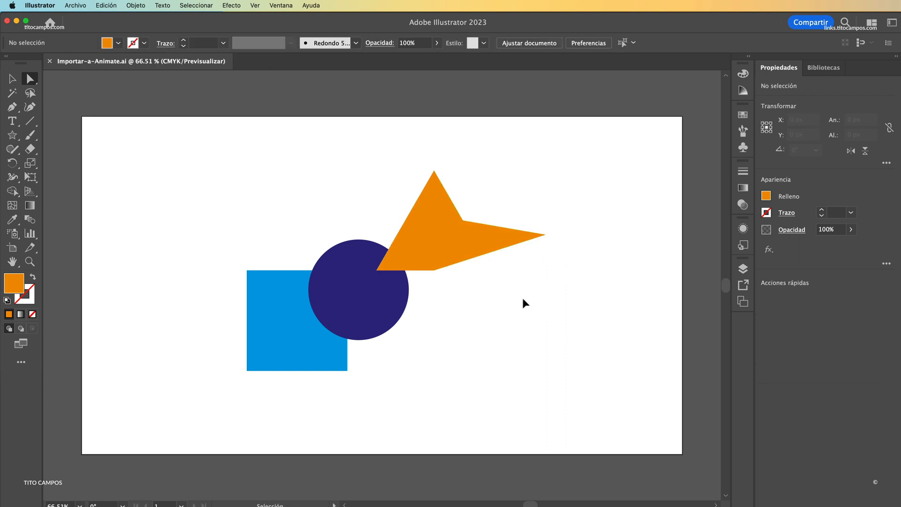
Step: Switch back to Animate, move the Triangulo layer's curved shape left, and move the plain triangle slightly up and left
key("super+Tab")
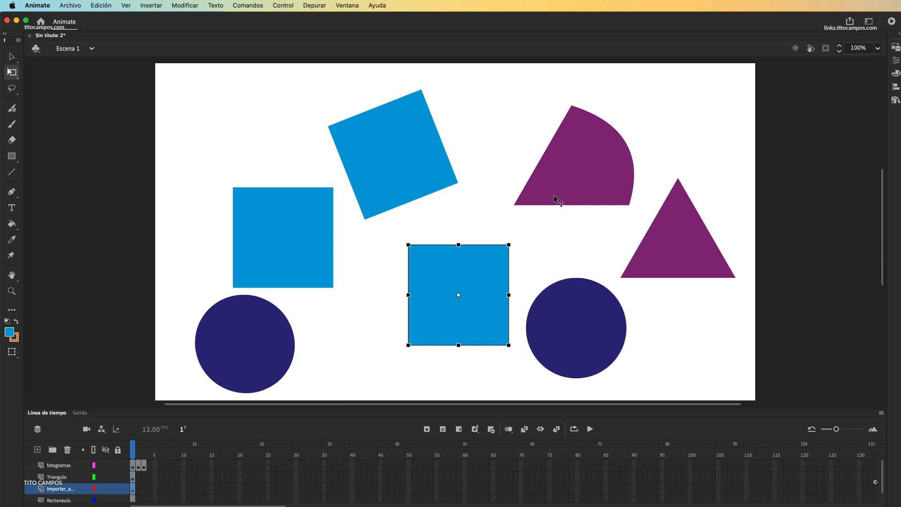
left_click(580, 245)
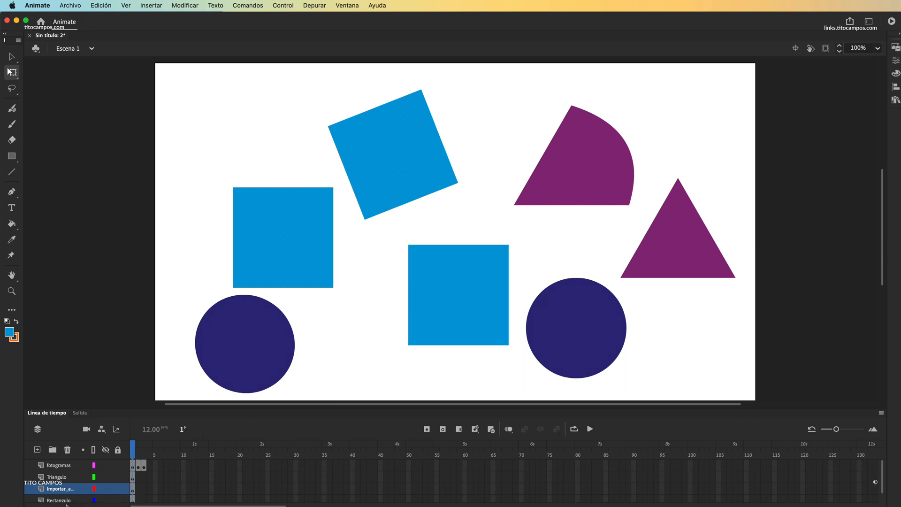
left_click(123, 500)
left_click(125, 480)
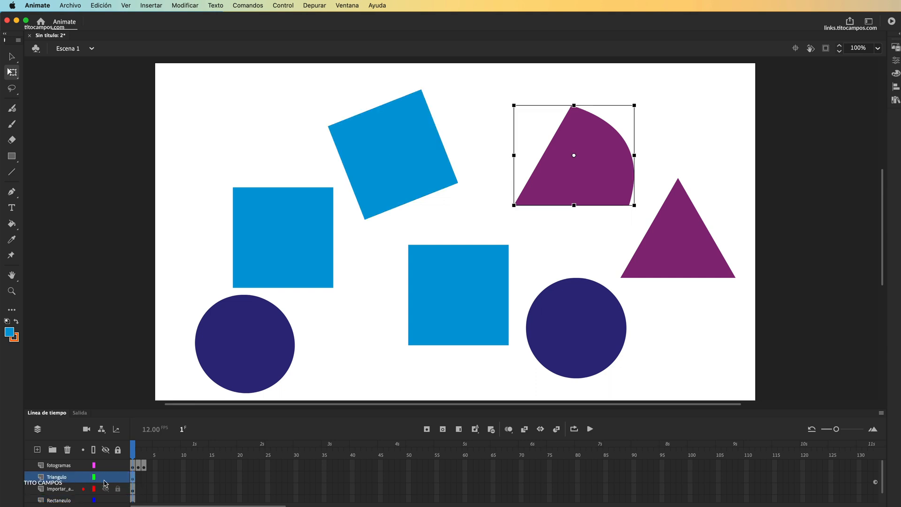
left_click_drag(562, 187, 540, 170)
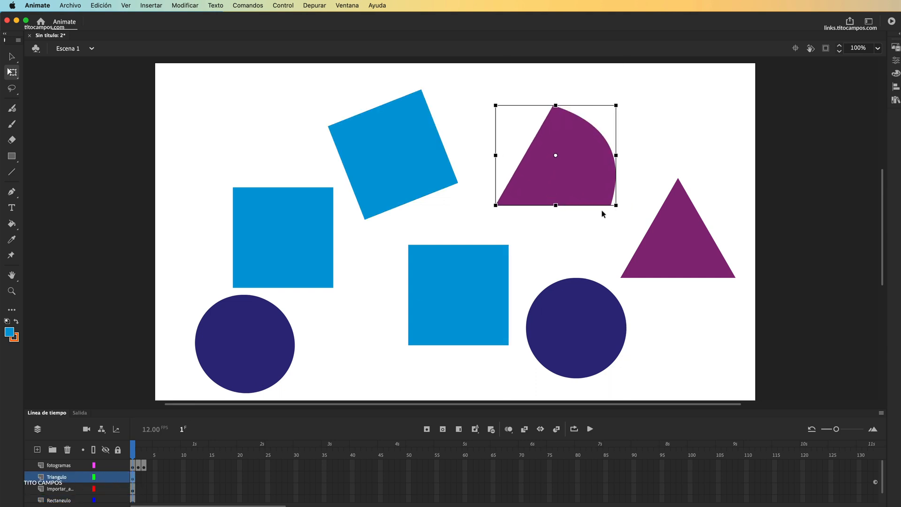
left_click(666, 233)
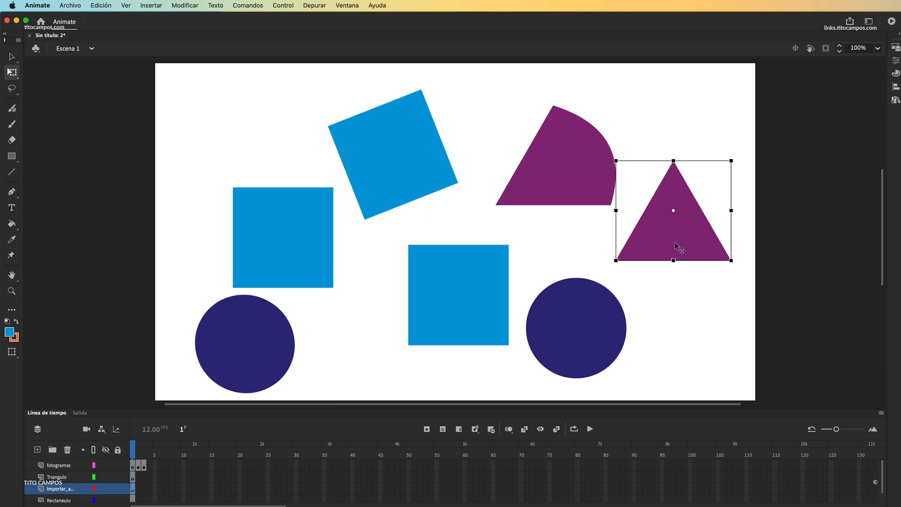